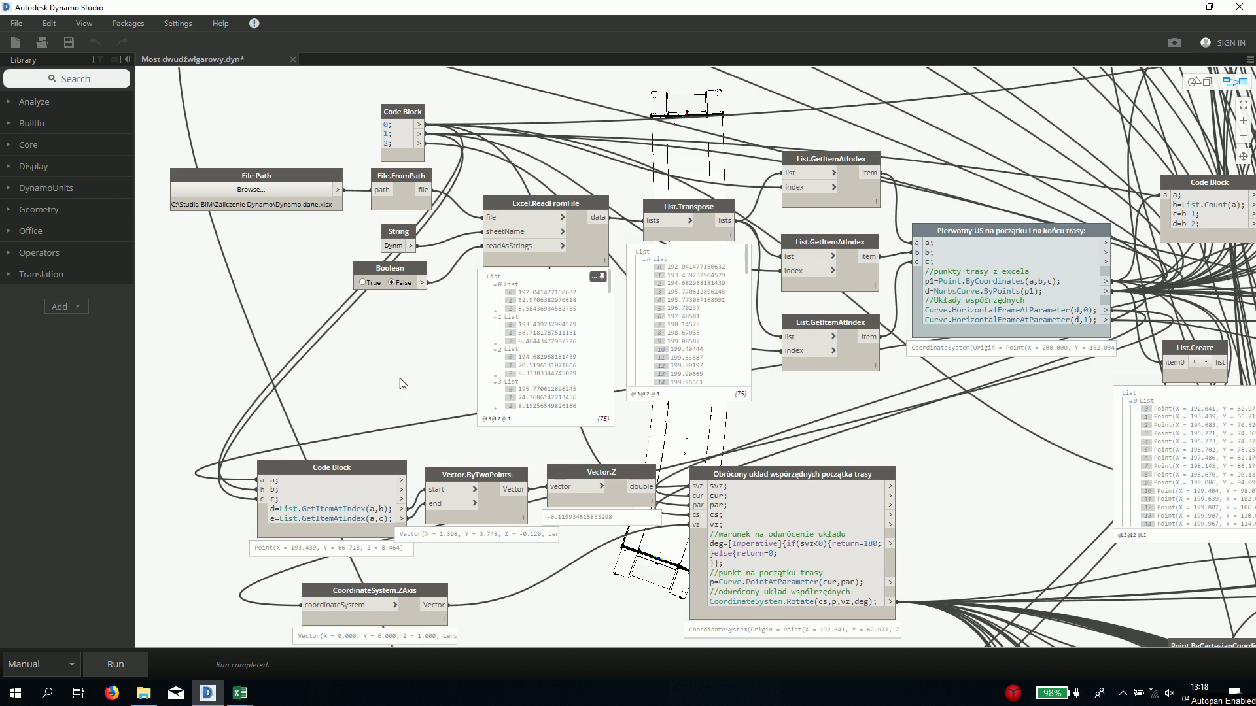
Nudge the Most dwudźwigarowy graph and show thumbnails of the two open Excel workbooks
middle_drag(336, 356, 387, 382)
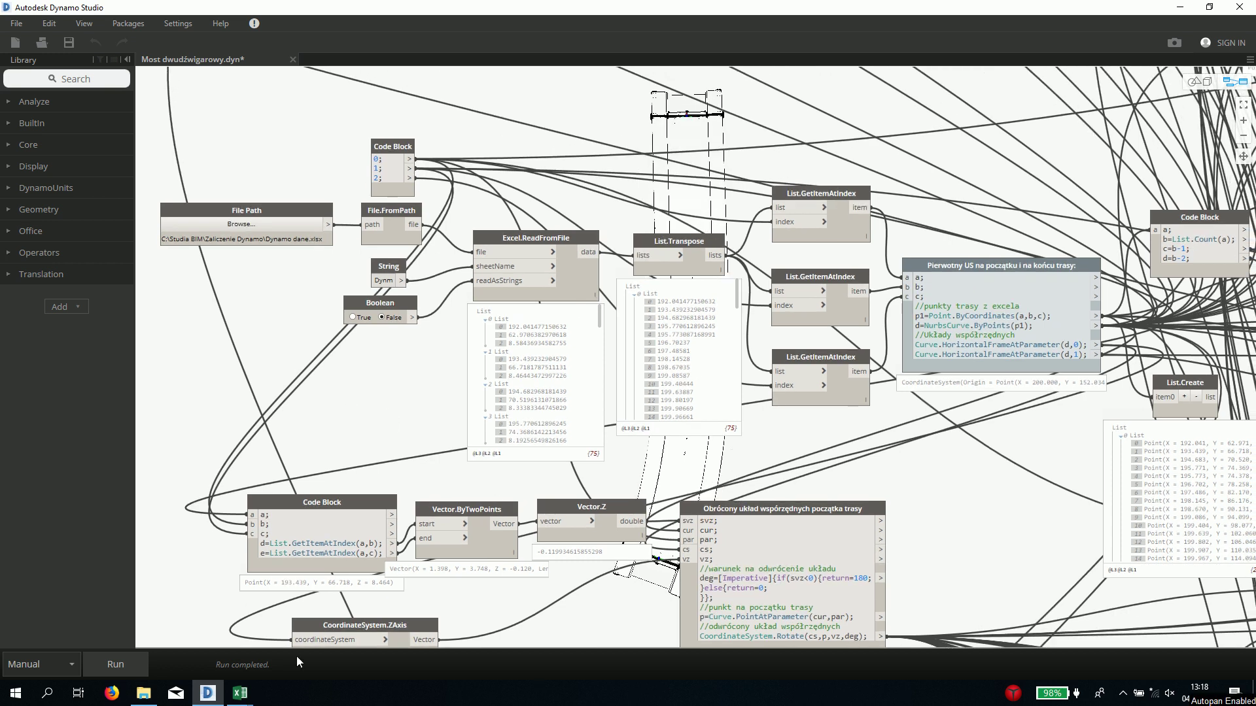
click(253, 698)
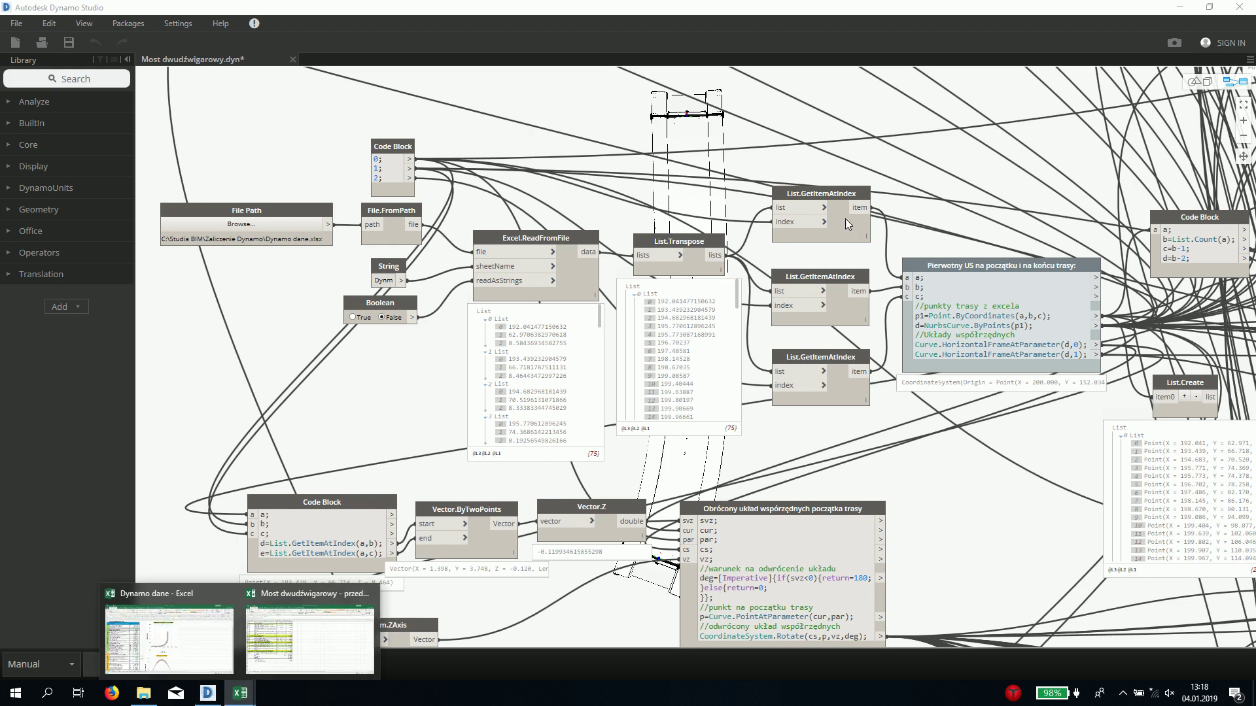
In the Dynamo dane workbook, set the route turning angle in D5 to 115
click(219, 628)
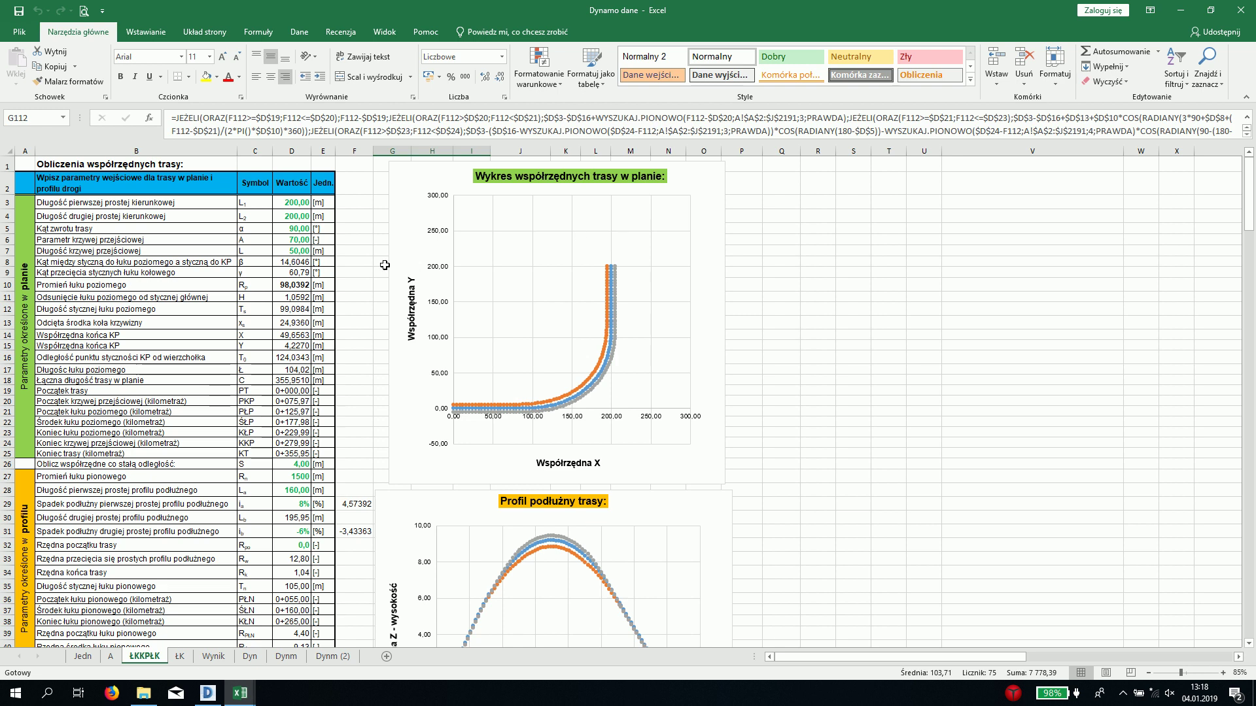
click(294, 217)
click(292, 226)
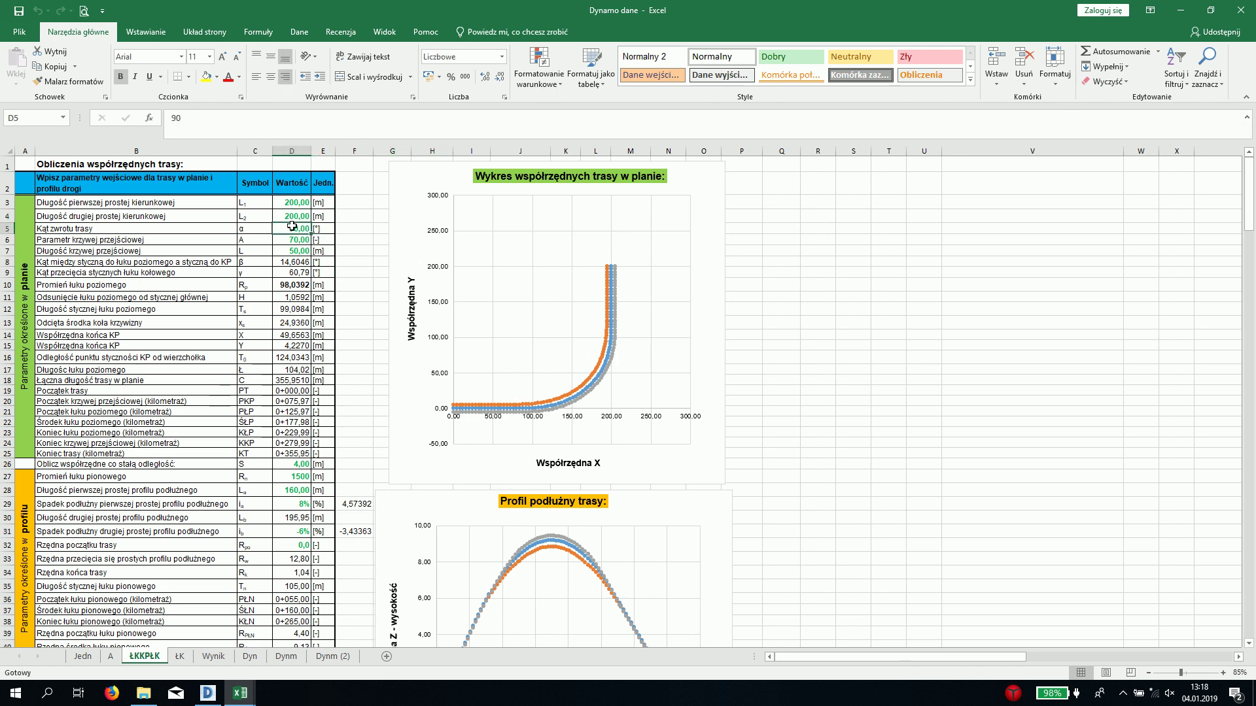
text(115)
click(302, 273)
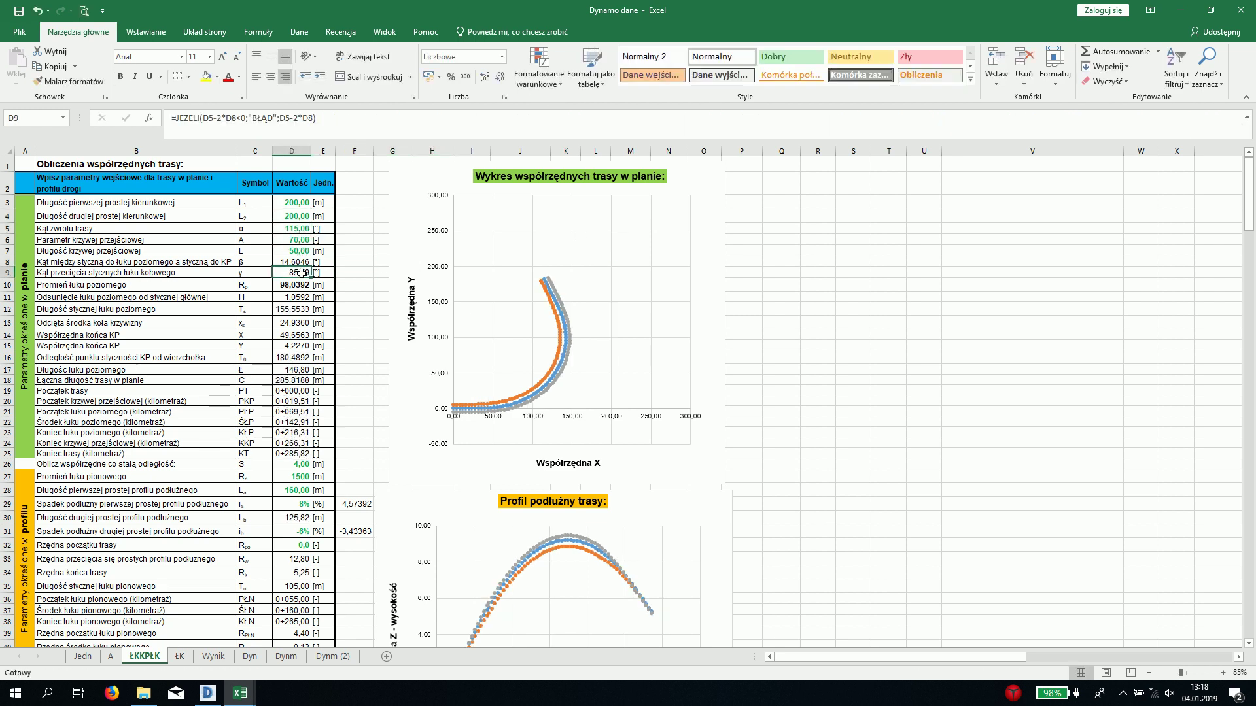
Try turning angles of 110 and then 100 in D5
click(301, 231)
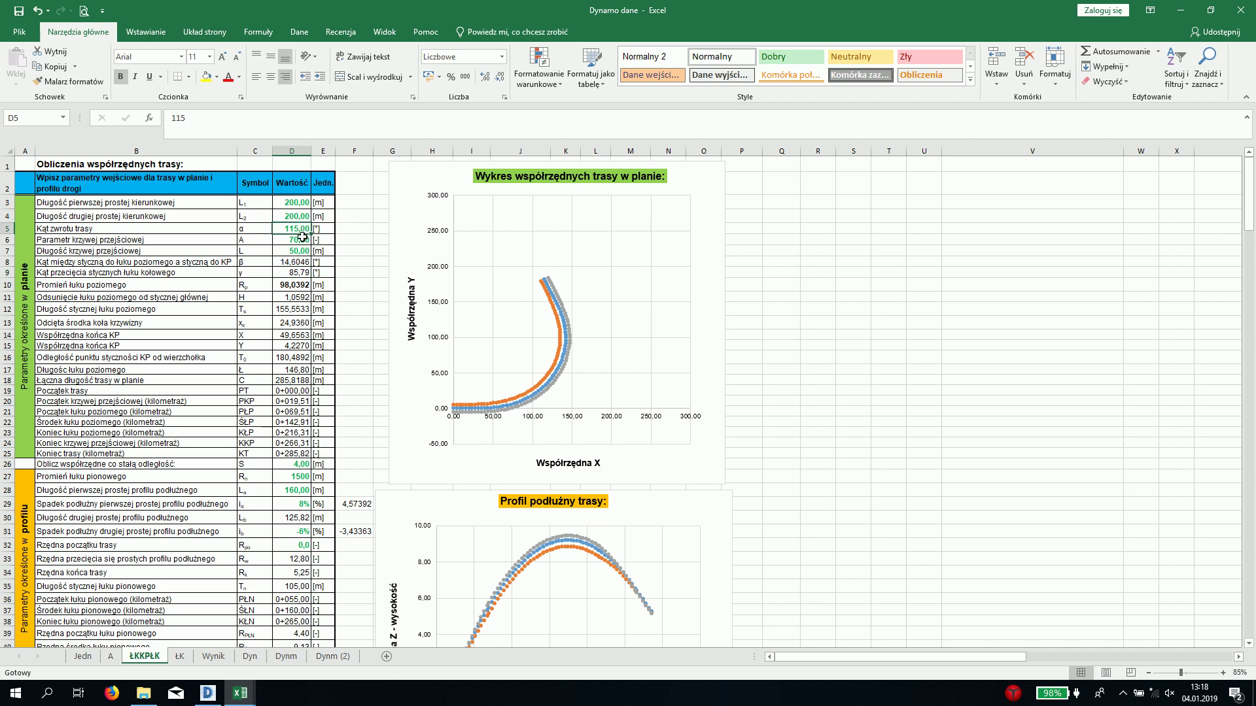
text(1)
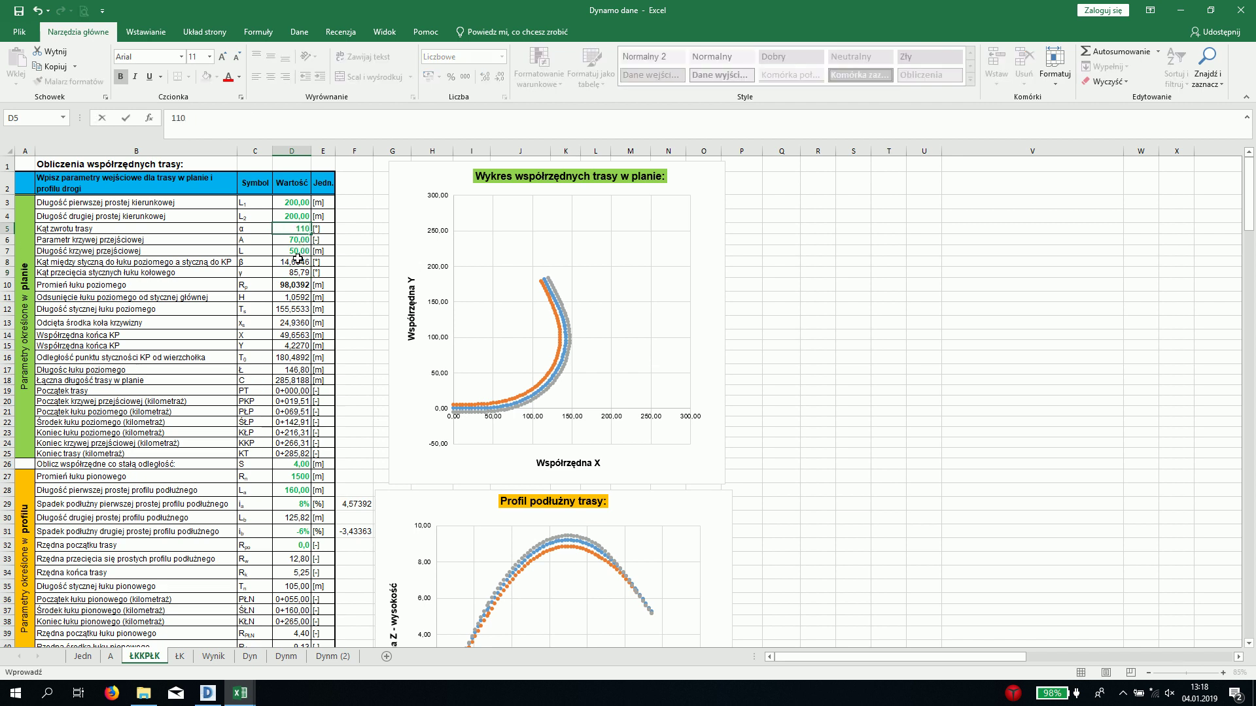
click(297, 260)
click(300, 228)
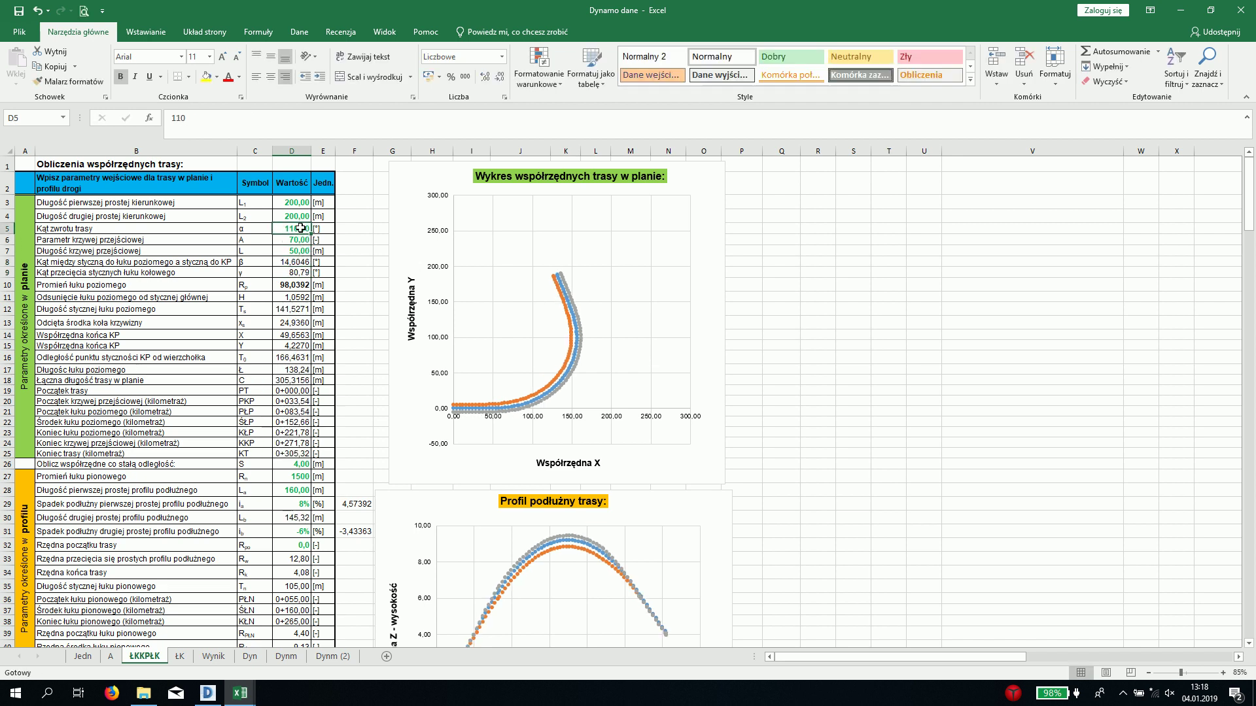
text(1)
click(306, 252)
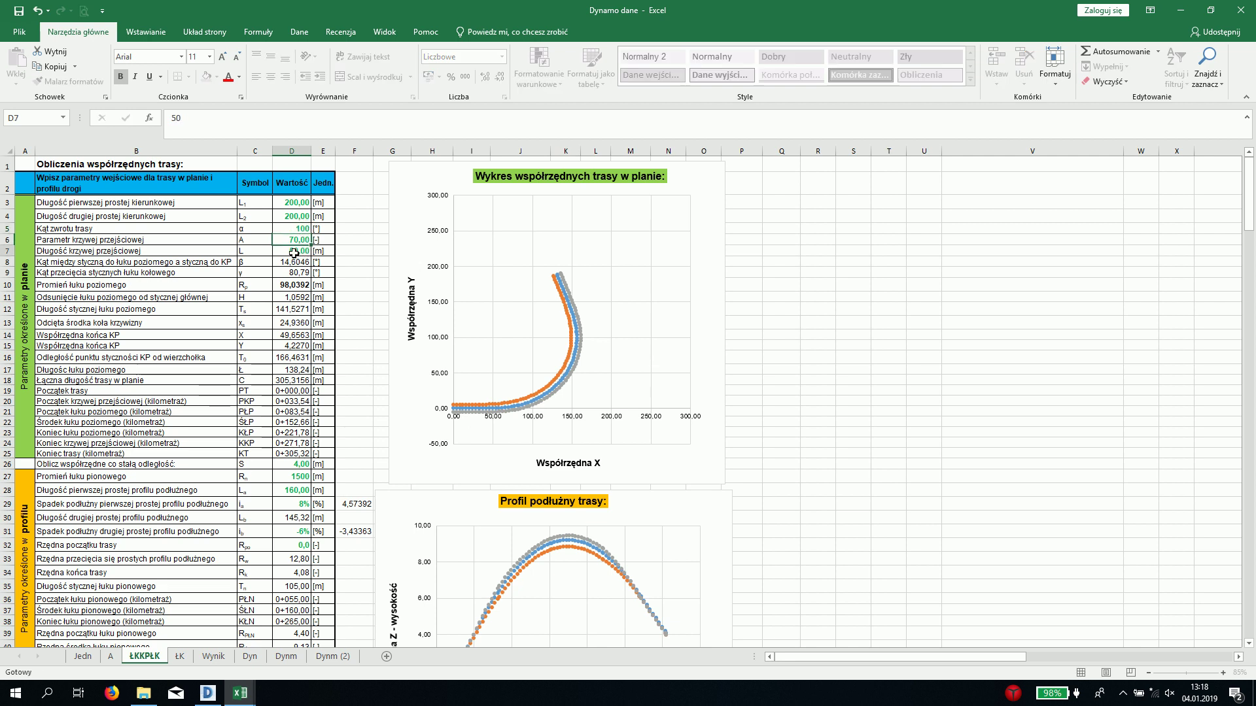
Set the transition curve parameter in D6 to 50, then back to 70
click(298, 230)
click(298, 241)
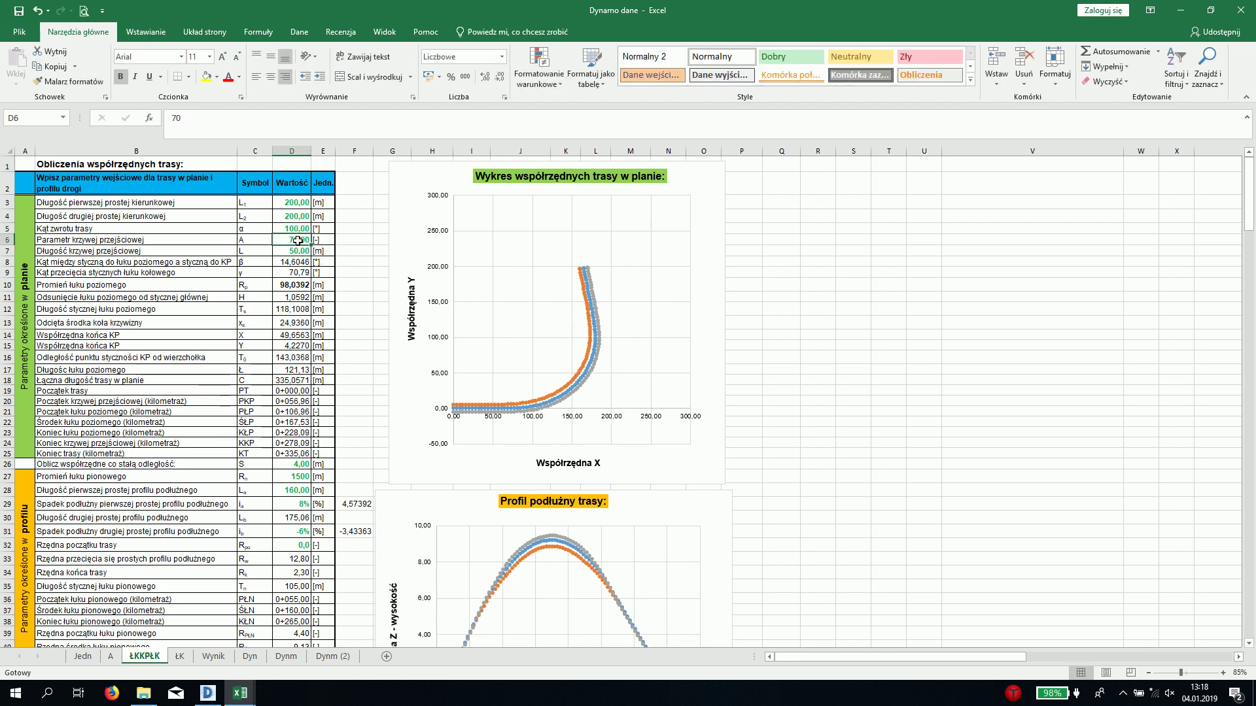
text(50)
click(298, 272)
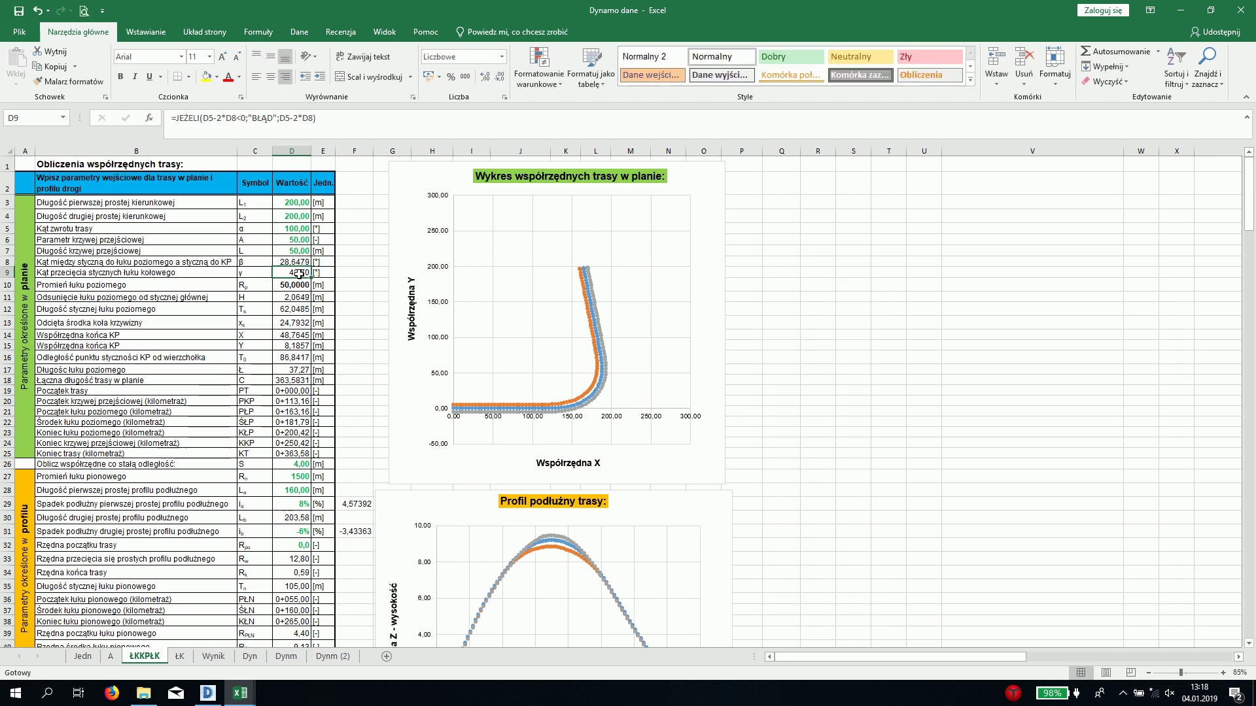
click(299, 239)
text(70)
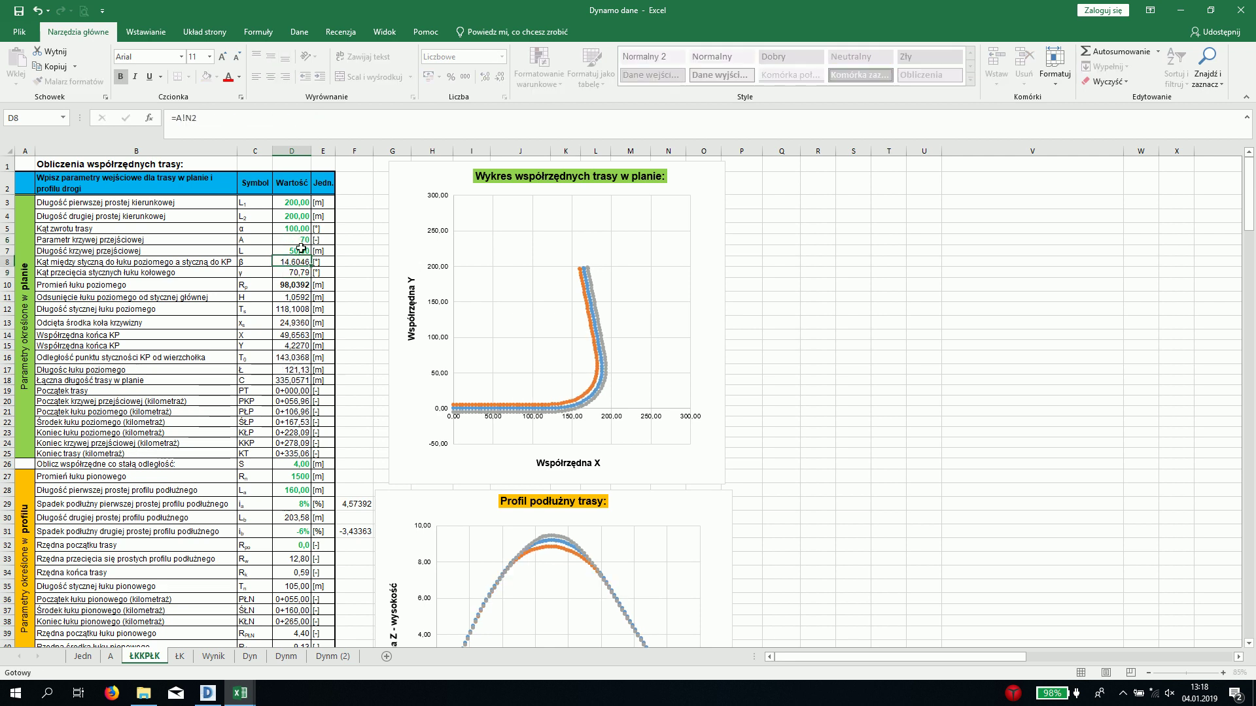
key(Up)
Try a turning angle of 75, restore it to 90, and return to Dynamo
text(75)
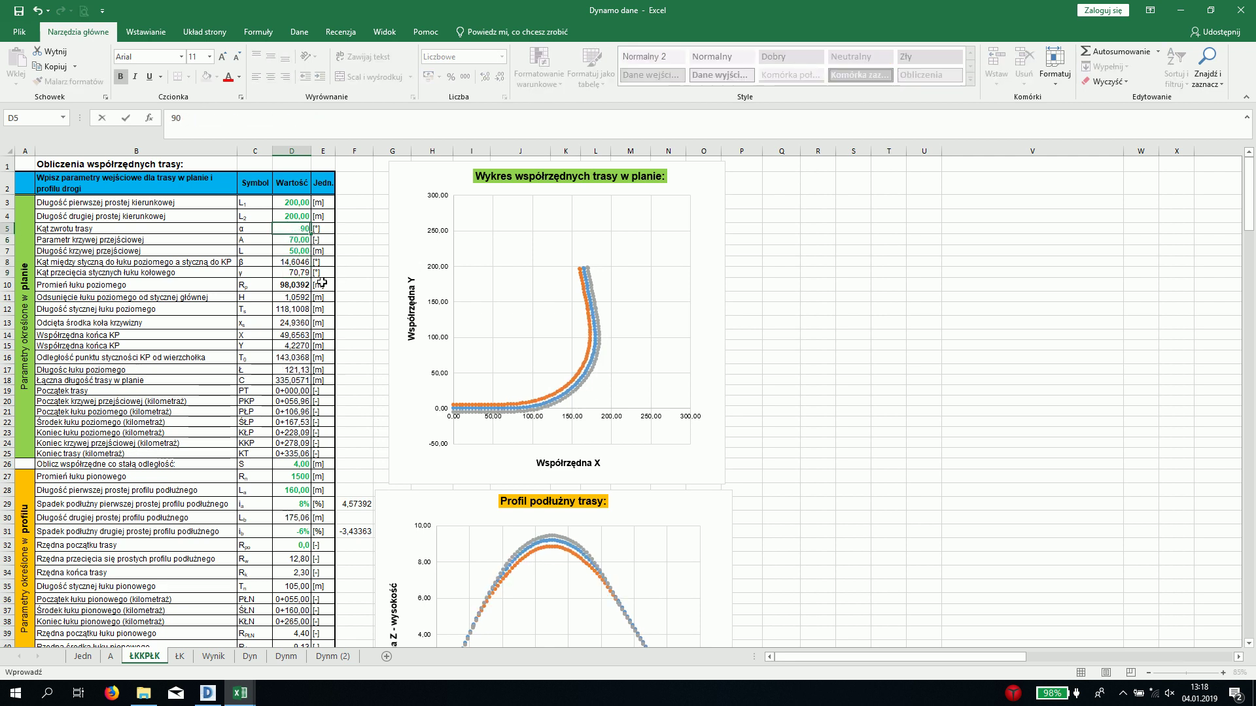
key(Return)
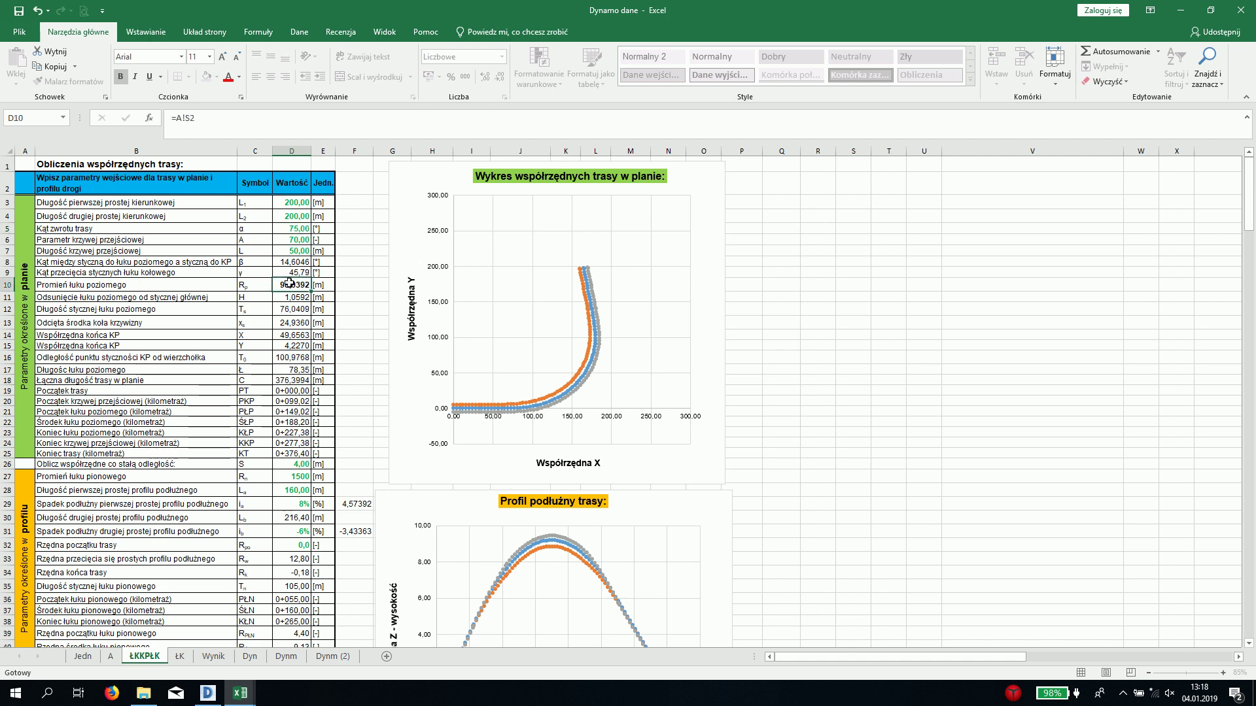
click(293, 229)
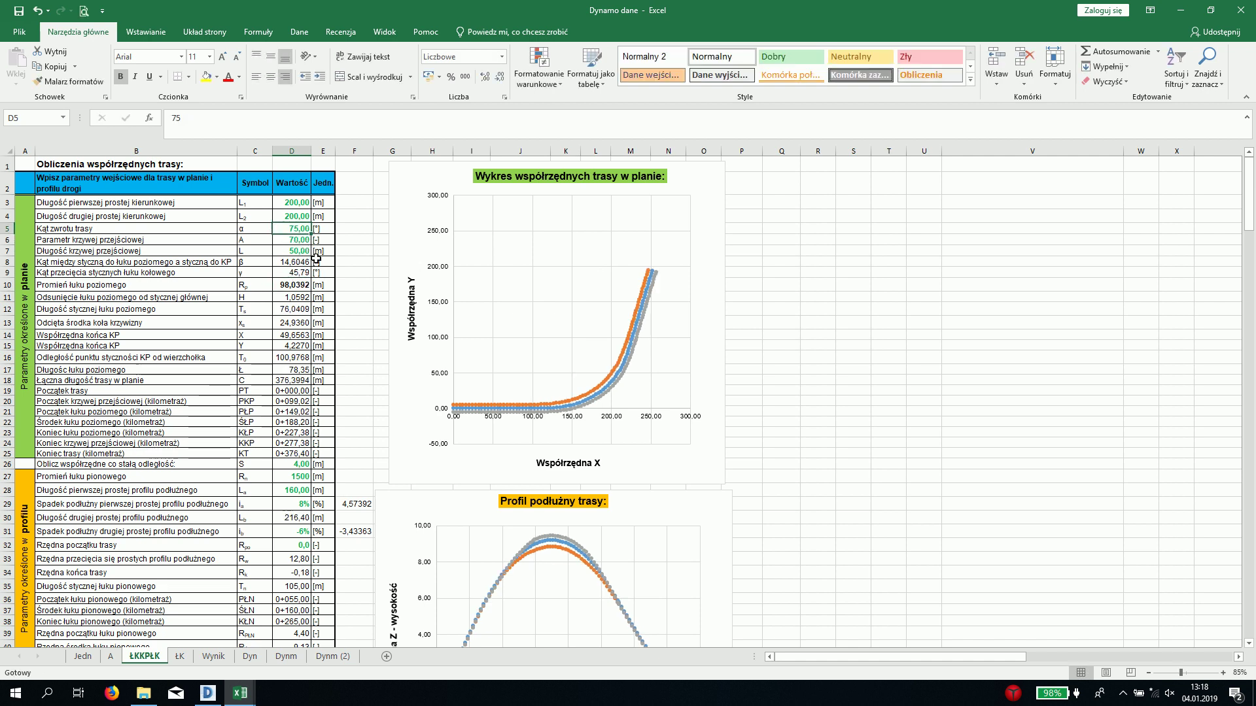
text(90)
click(317, 307)
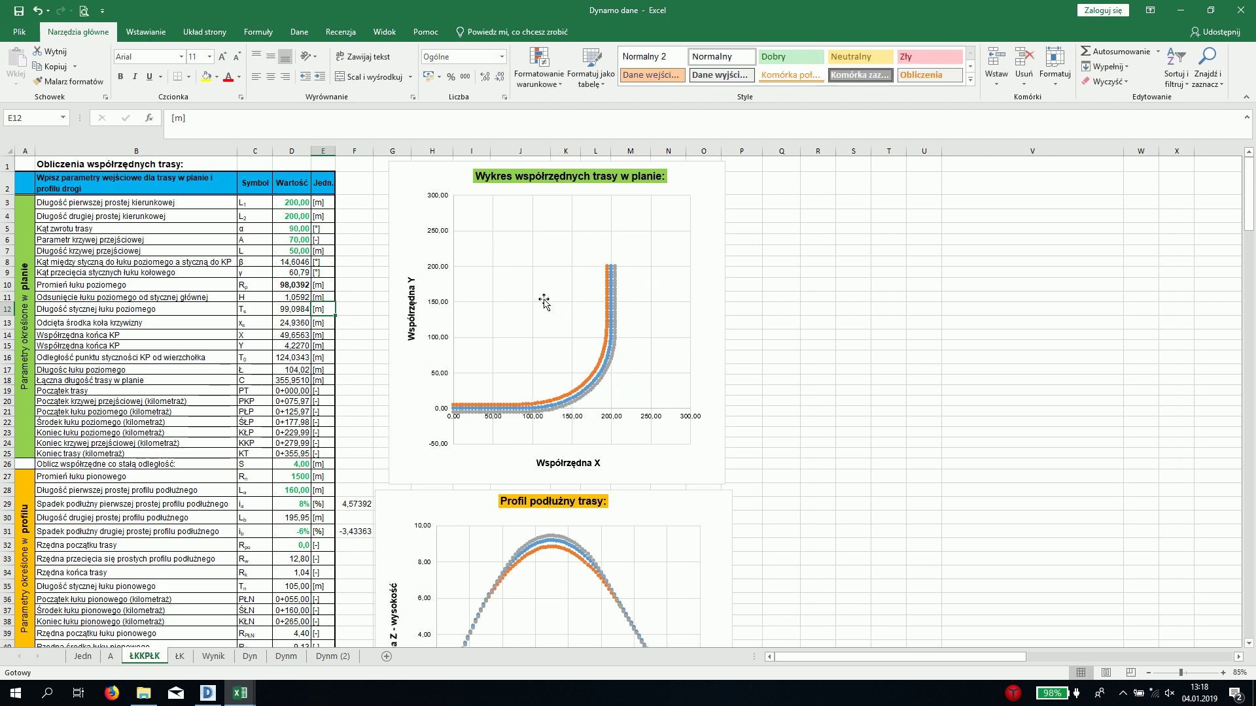
click(1180, 10)
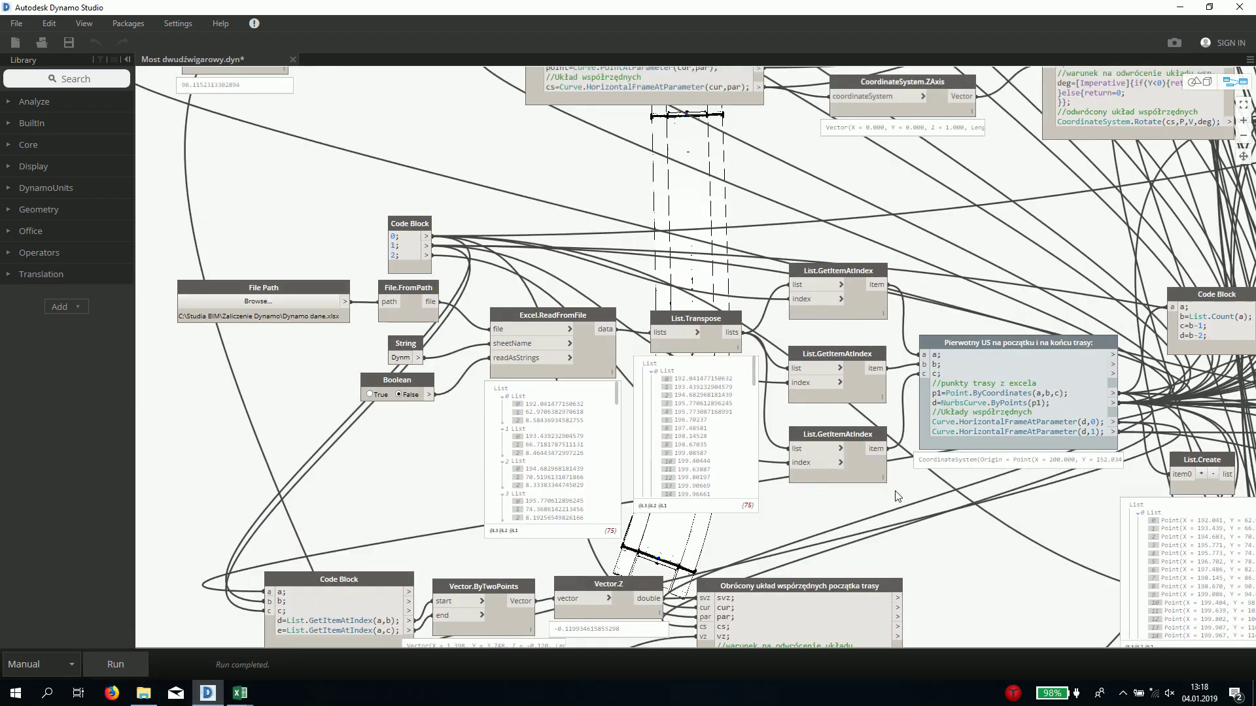
Orbit and zoom the background 3D preview on the rebuilt curved deck and piers, then return to the graph
middle_drag(896, 496, 835, 446)
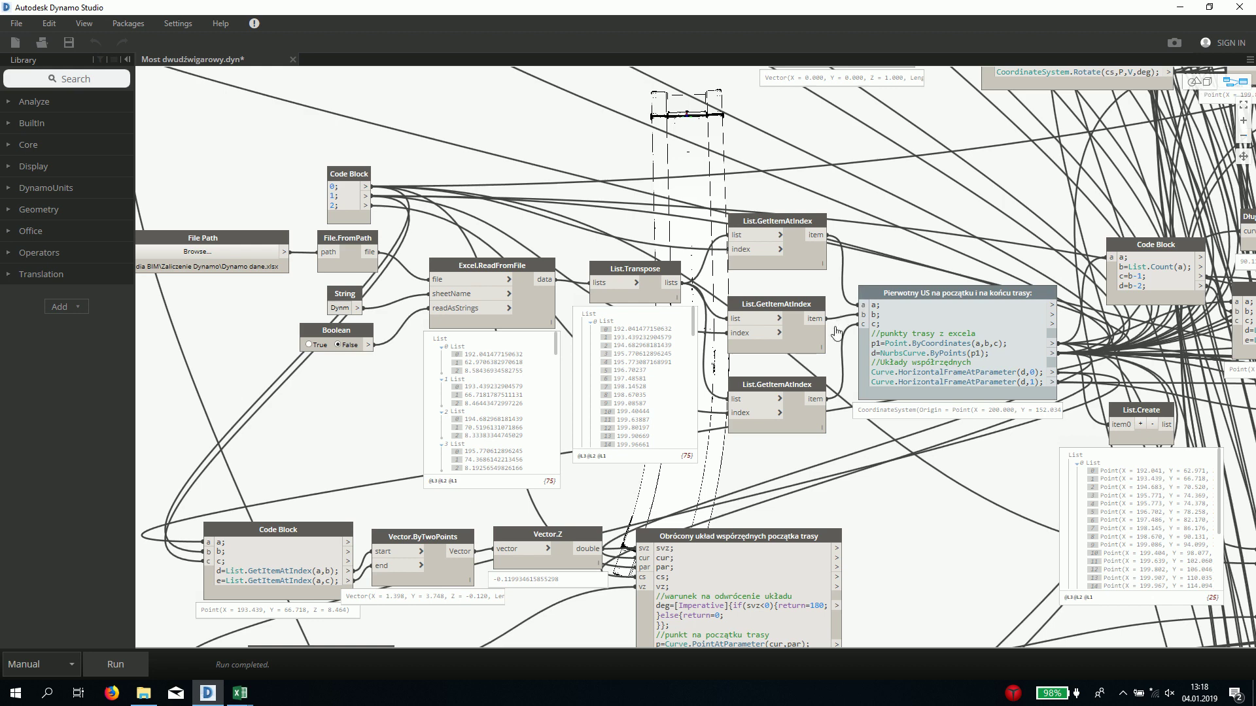
key(ctrl+b)
mouse_move(814, 392)
right_down()
mouse_move(800, 321)
mouse_move(848, 317)
mouse_move(869, 289)
mouse_move(799, 318)
mouse_move(798, 344)
mouse_move(772, 344)
right_up()
scroll(826, 330, up, 5)
scroll(769, 334, up, 5)
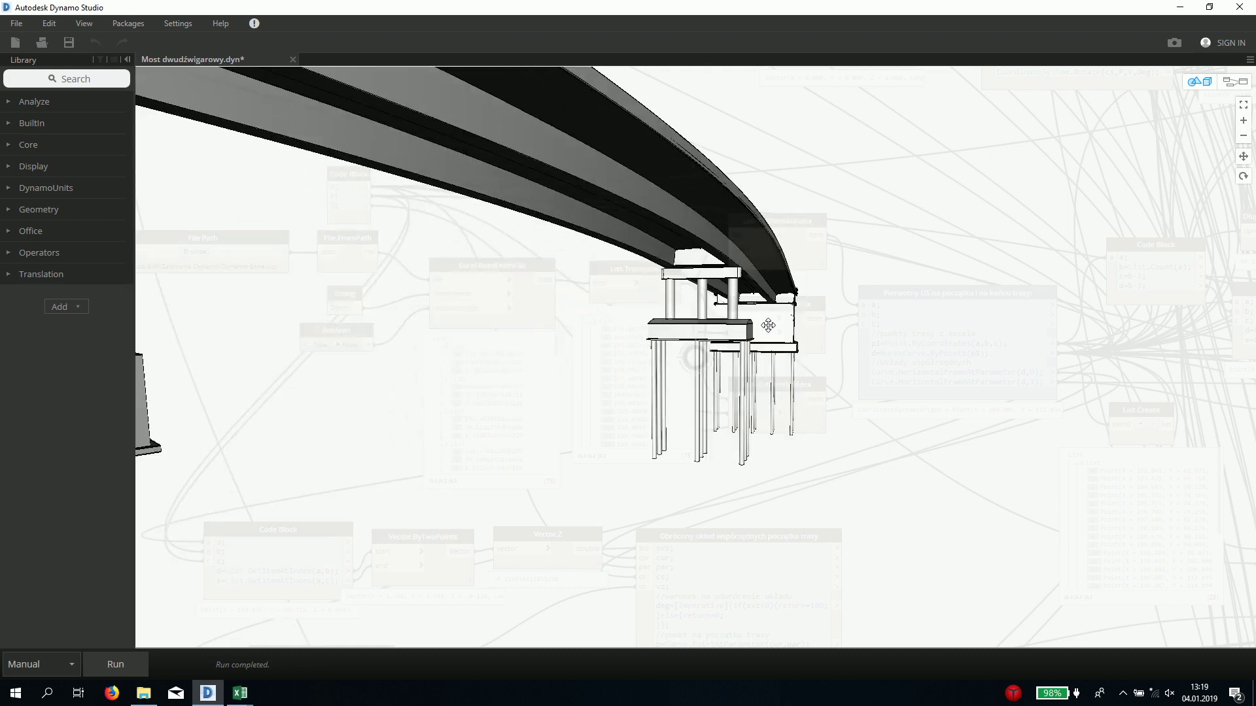
scroll(768, 325, up, 5)
scroll(772, 325, down, 4)
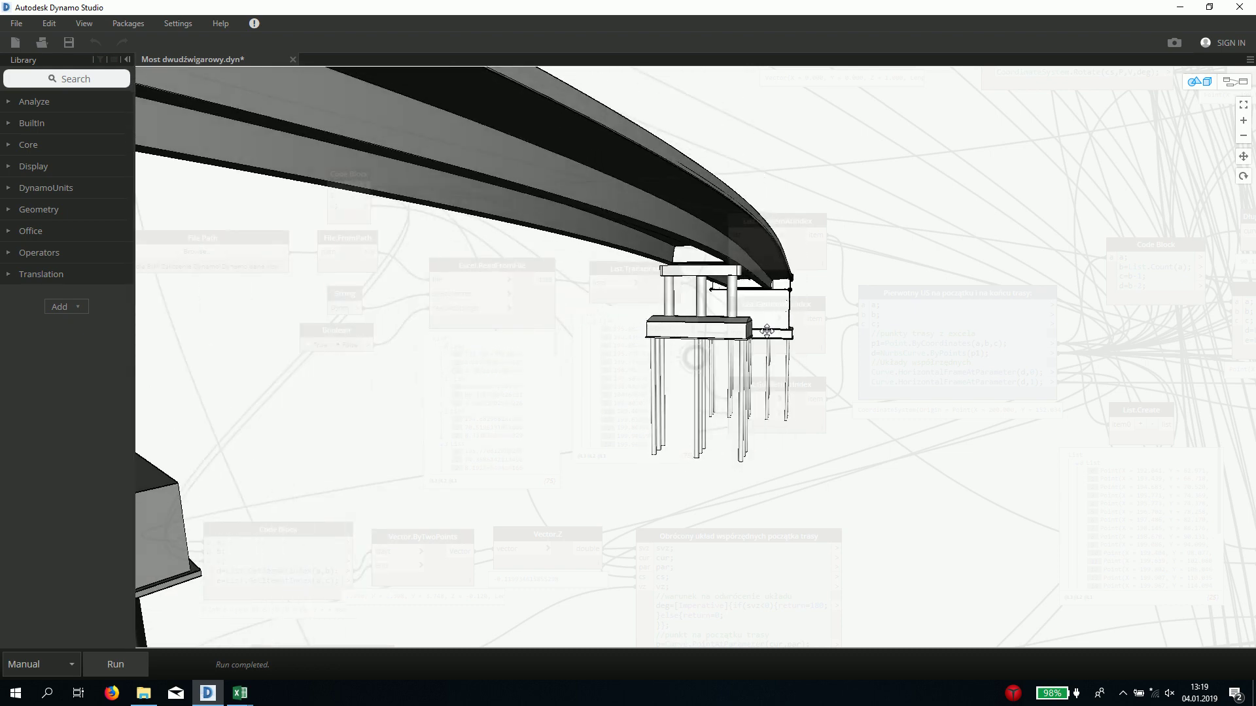
click(1203, 91)
mouse_move(239, 693)
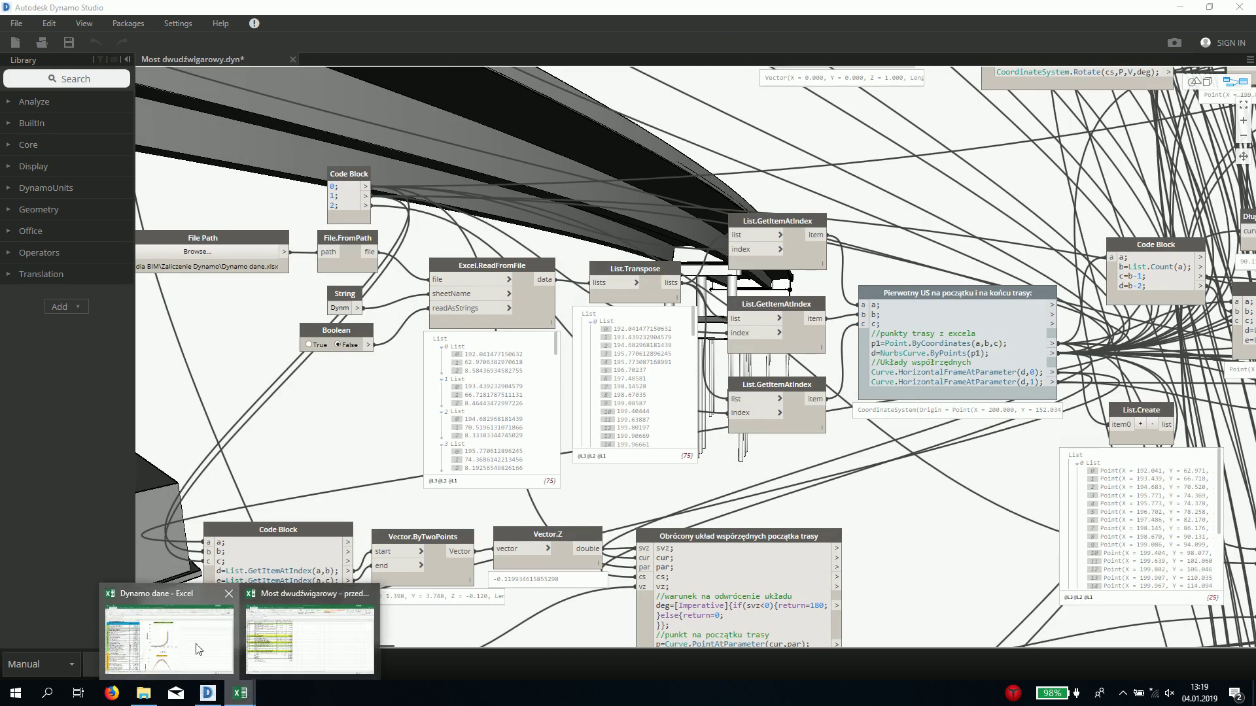
In Dynamo dane, try a 6% first profile gradient in D29, then restore 8%
click(199, 649)
scroll(295, 458, down, 3)
click(297, 481)
click(299, 422)
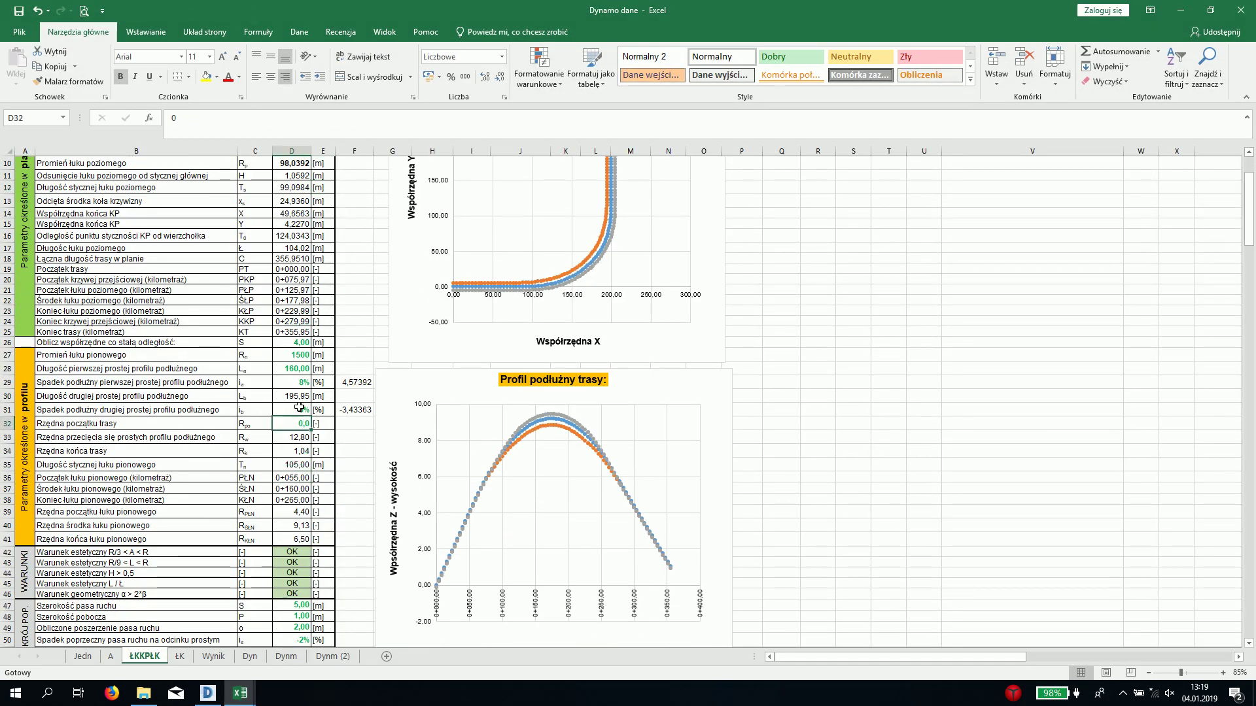
click(296, 386)
text(6)
key(Return)
key(Return)
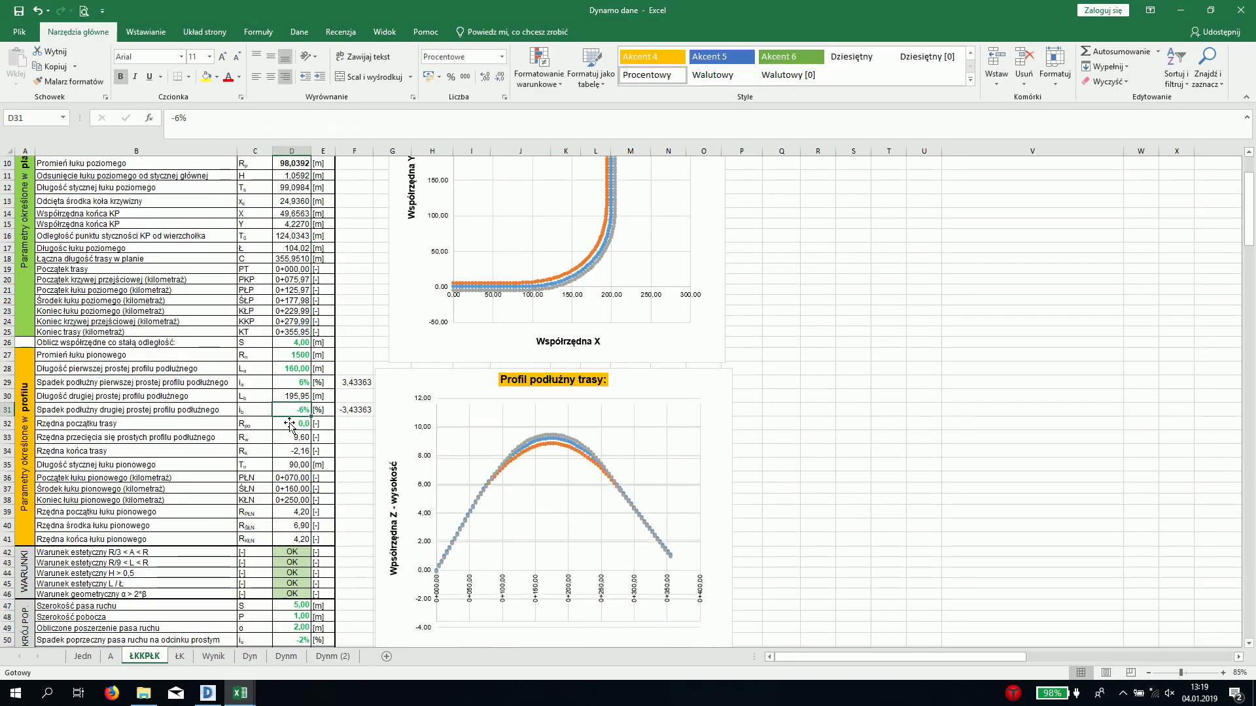
click(294, 382)
text(8)
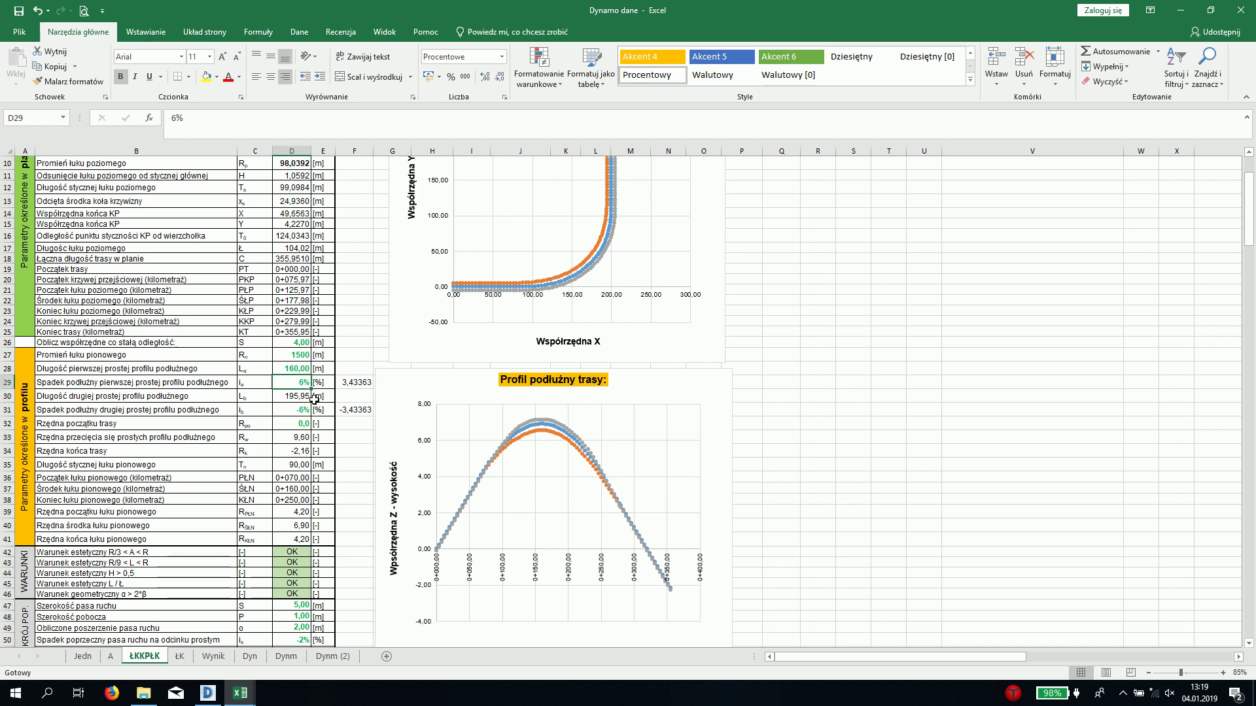
click(295, 424)
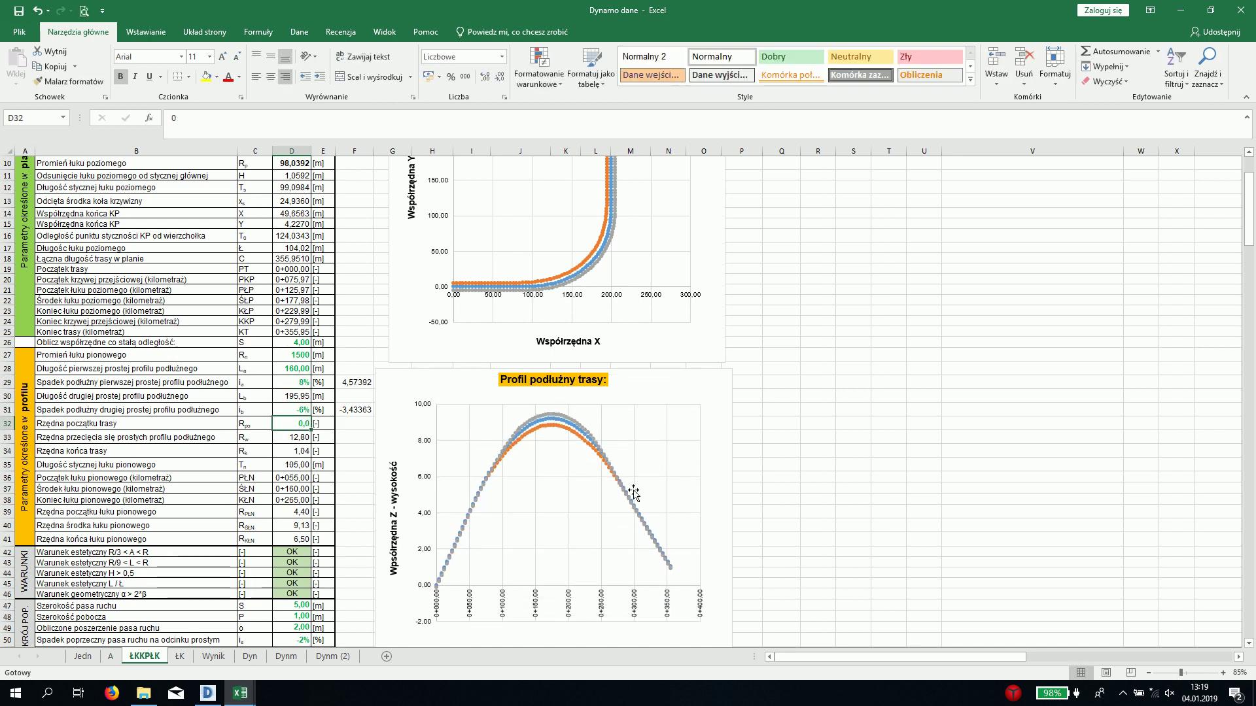
Check the cost estimate totals in E70:H84 (5 962,73 PLN per m²), then hide the workbook
click(208, 694)
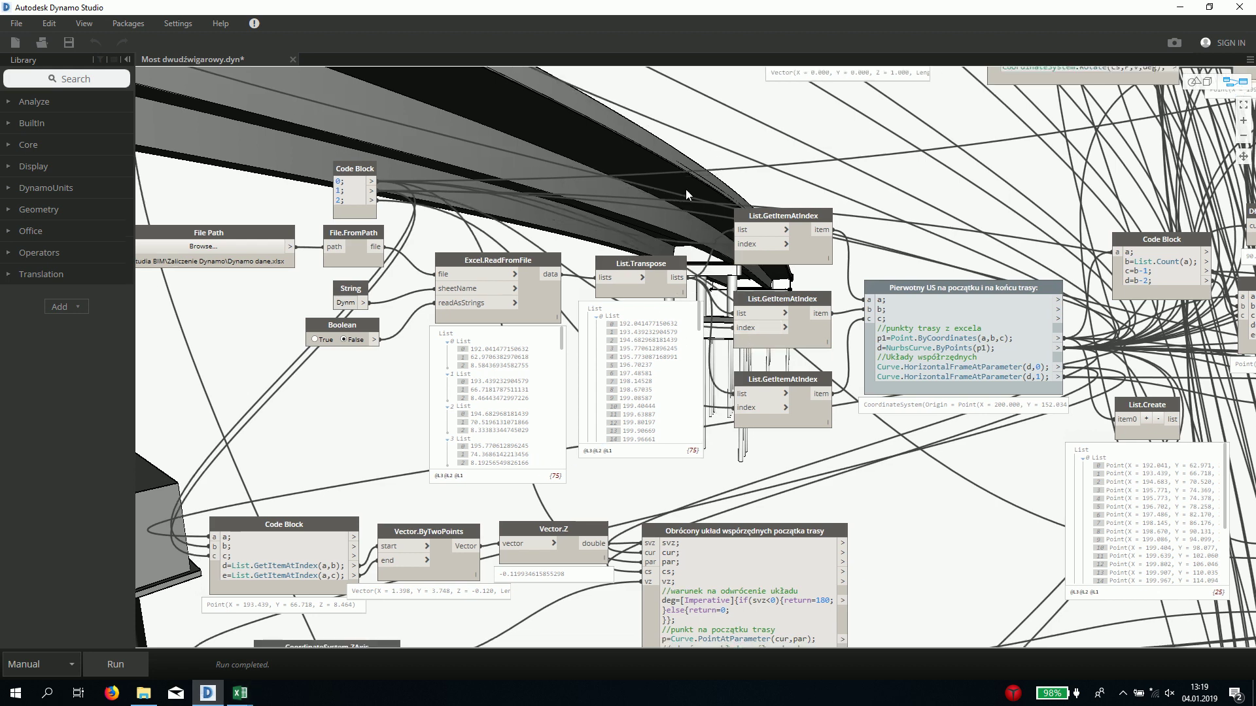
mouse_move(524, 459)
middle_down()
mouse_move(601, 386)
mouse_move(638, 305)
middle_up()
mouse_move(240, 692)
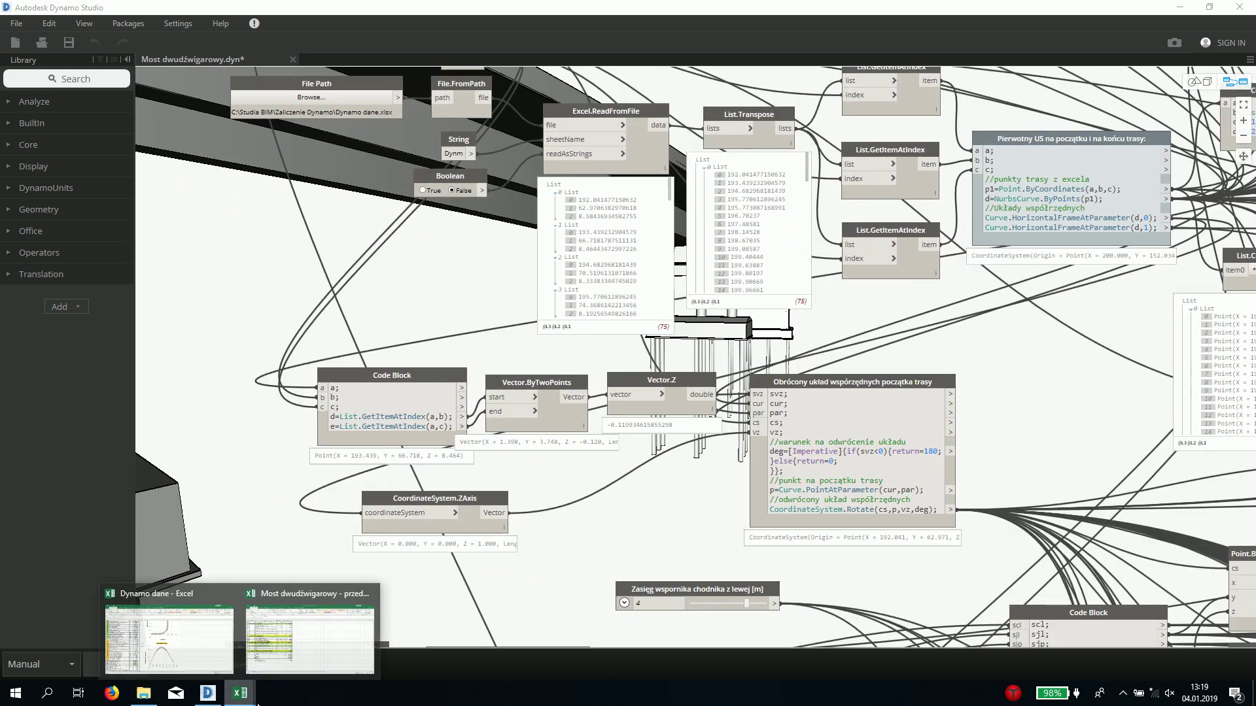
click(301, 644)
drag(500, 461, 340, 599)
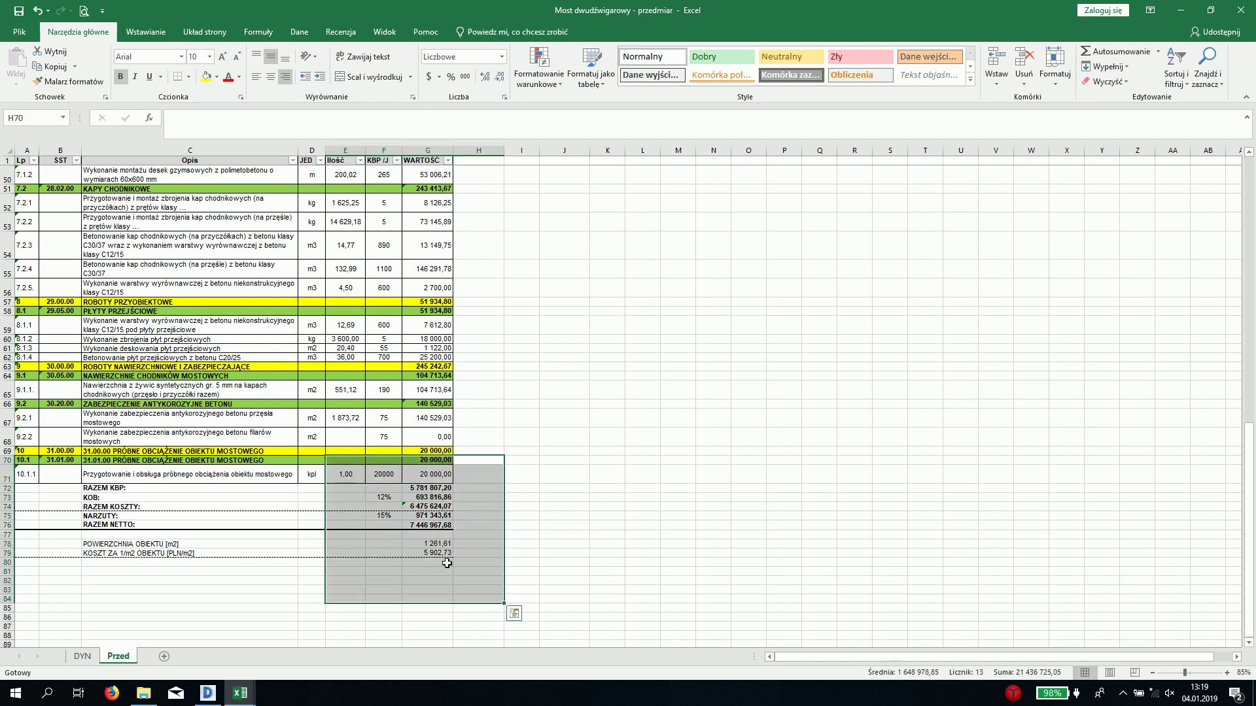
click(522, 404)
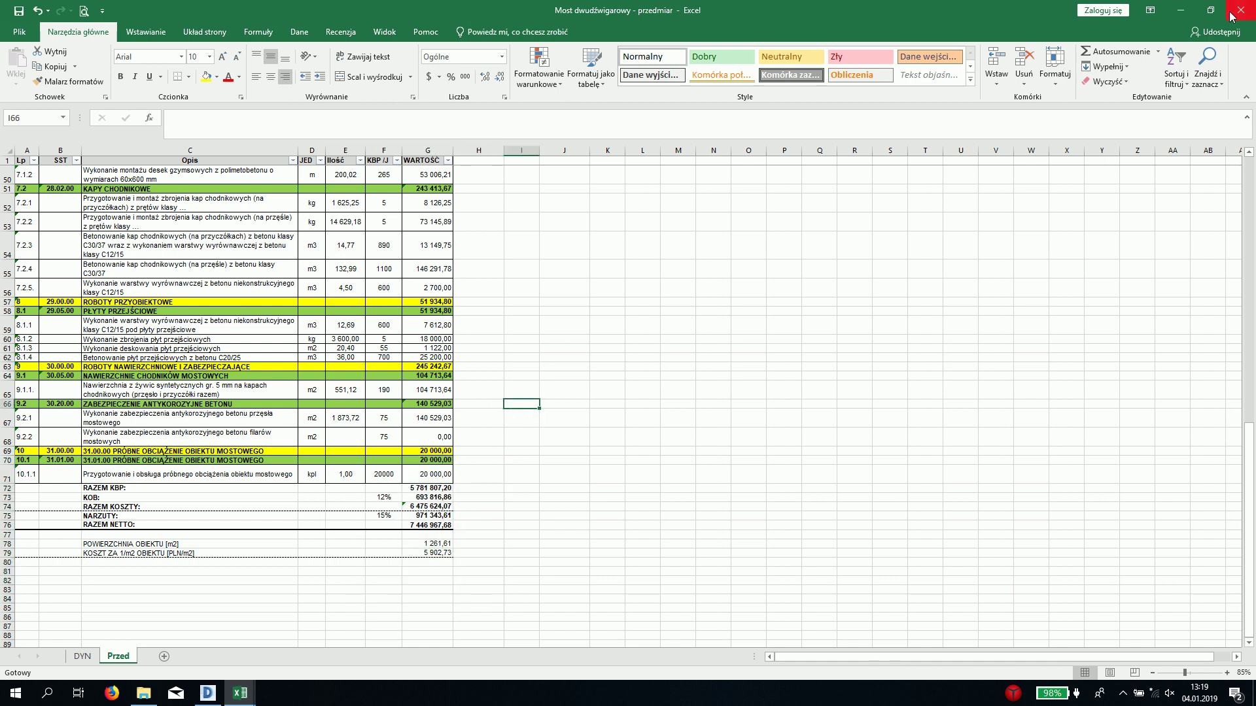
click(1180, 14)
click(207, 693)
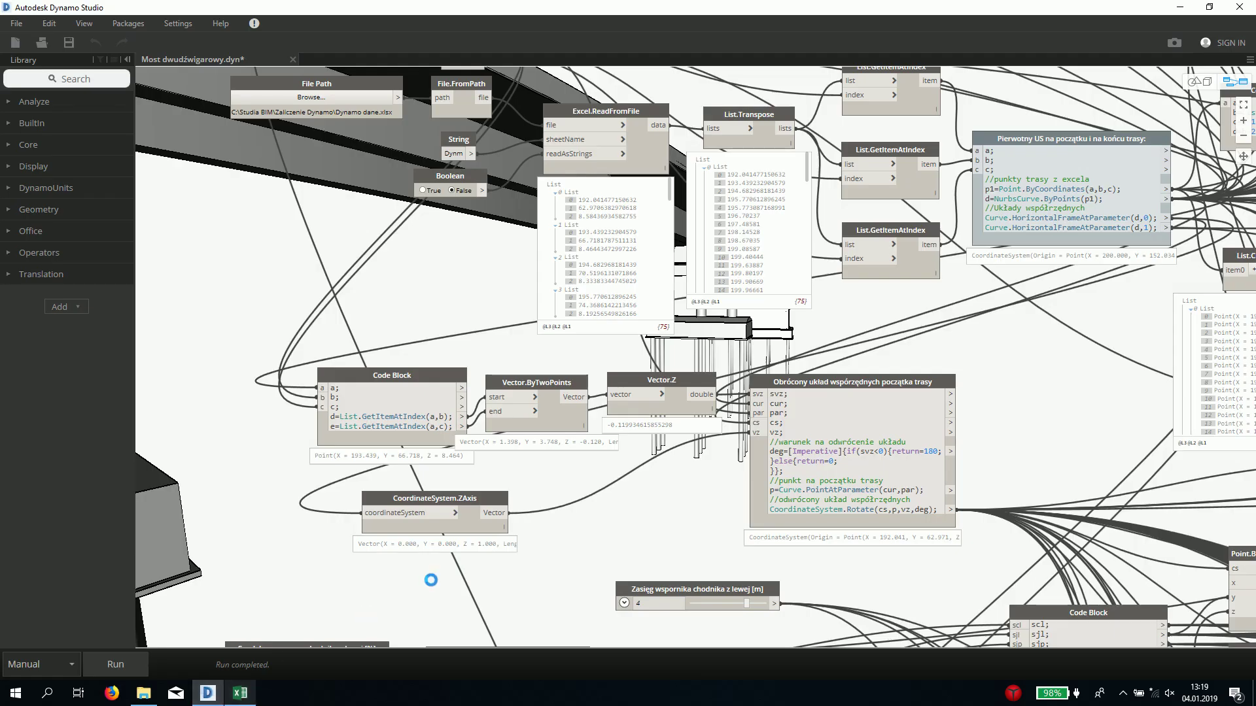
middle_drag(571, 548, 585, 392)
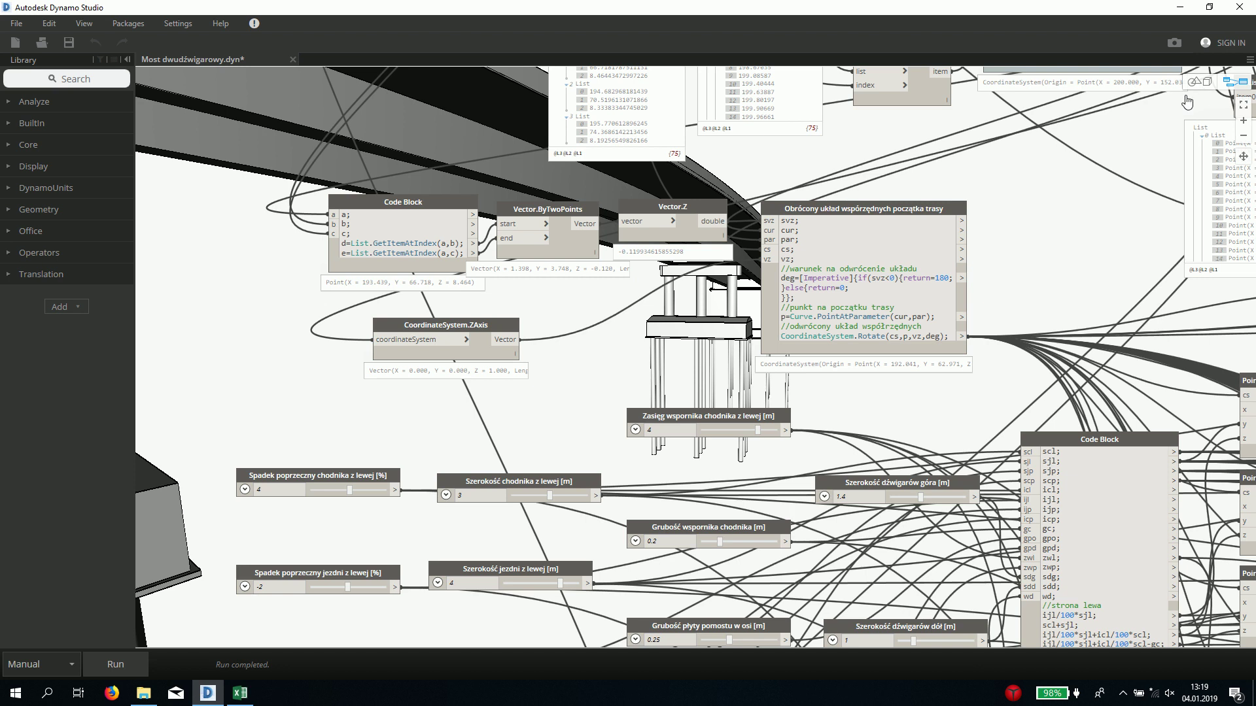
key(ctrl+b)
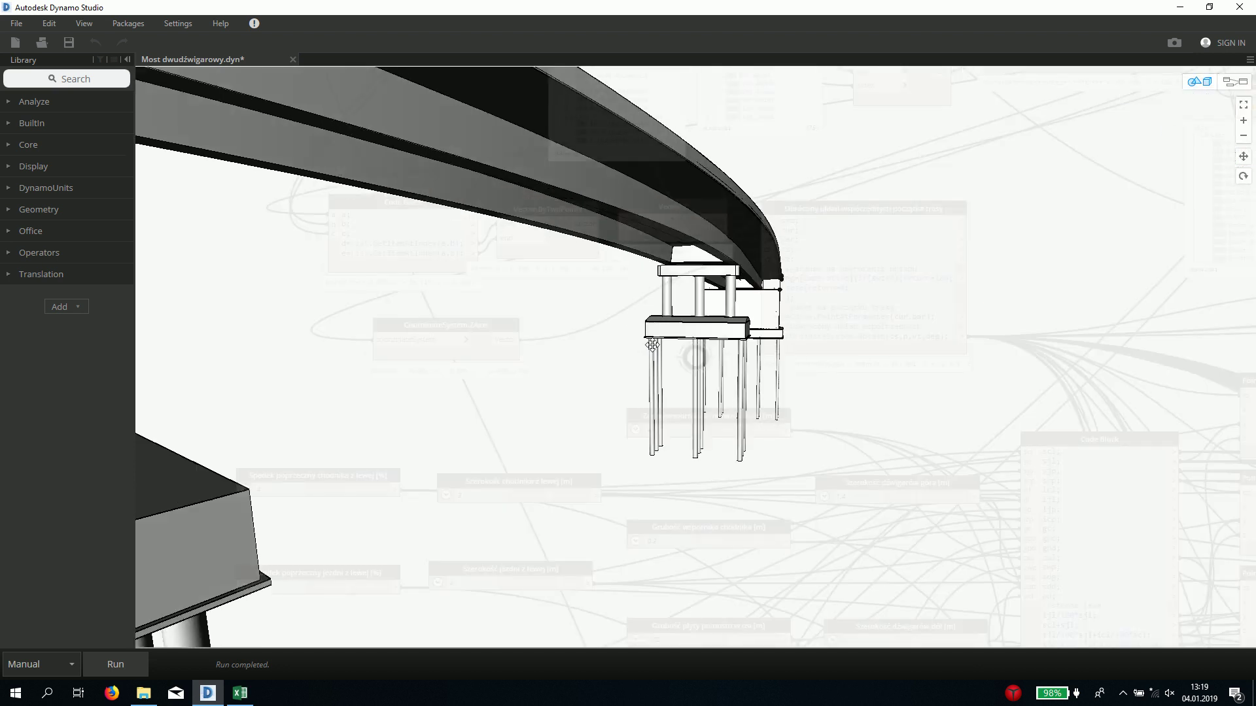
scroll(702, 266, up, 2)
scroll(702, 266, up, 2)
scroll(702, 266, up, 2)
scroll(707, 249, up, 2)
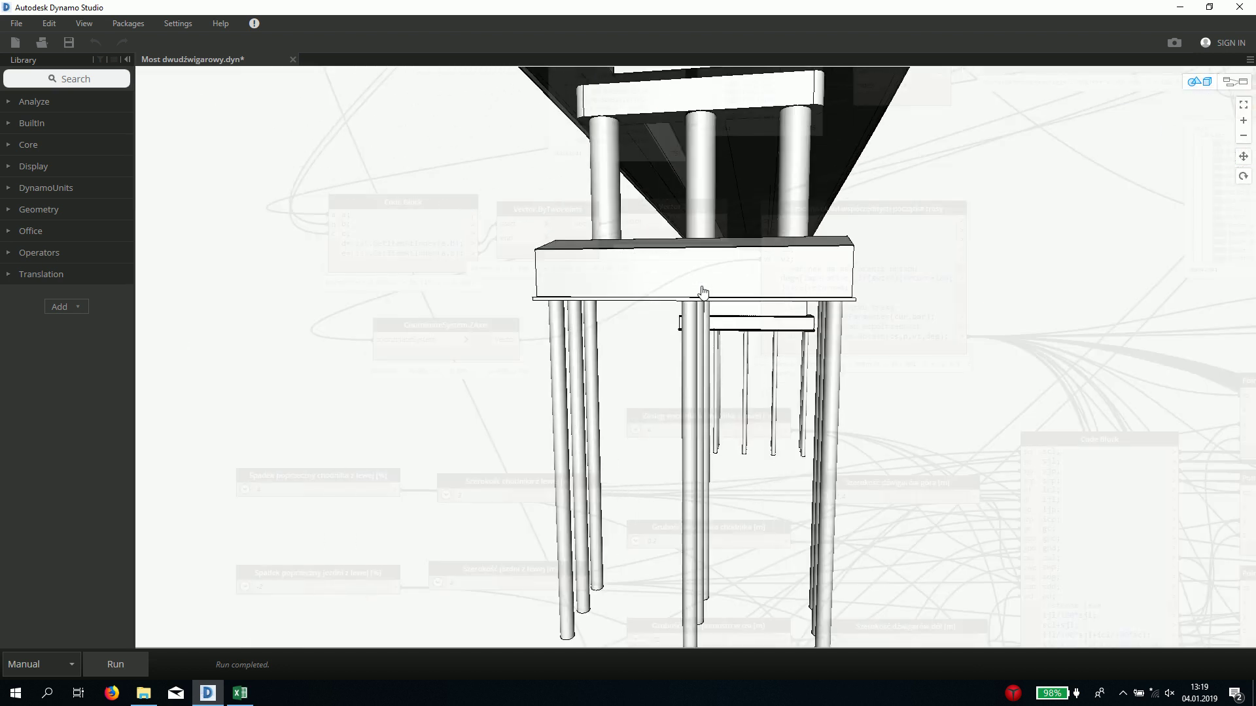
scroll(715, 220, up, 1)
right_drag(715, 221, 715, 214)
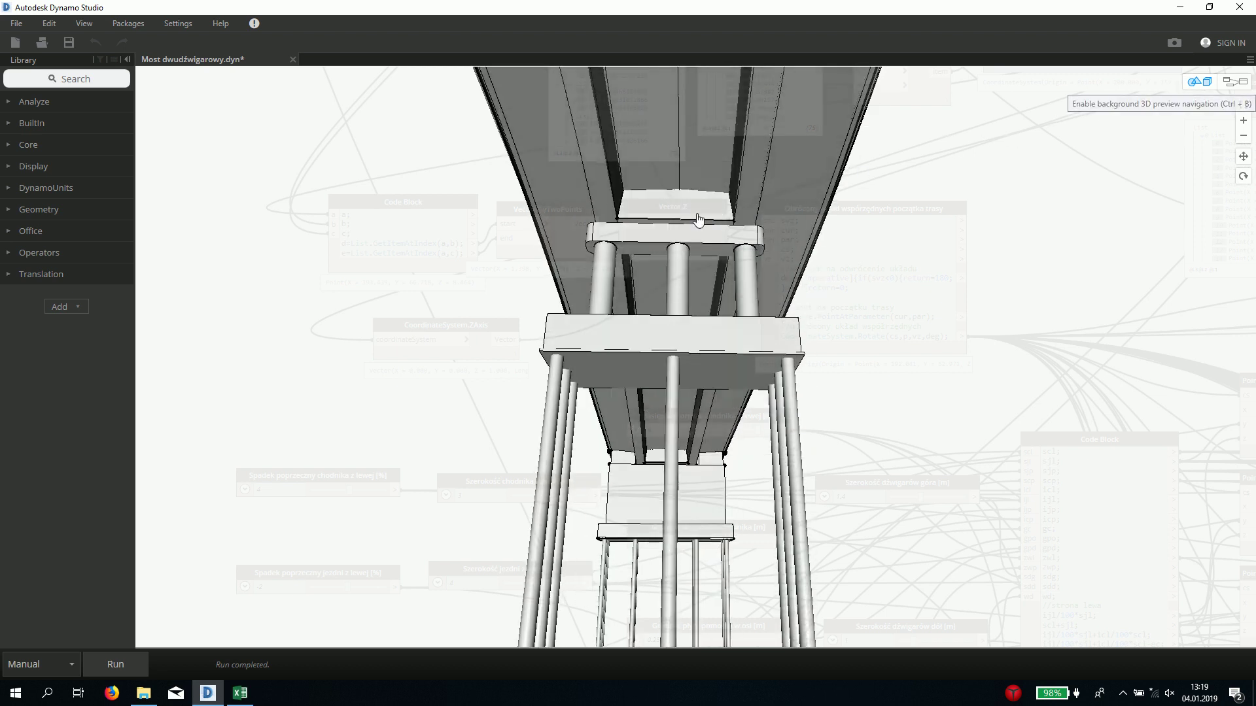
click(1195, 84)
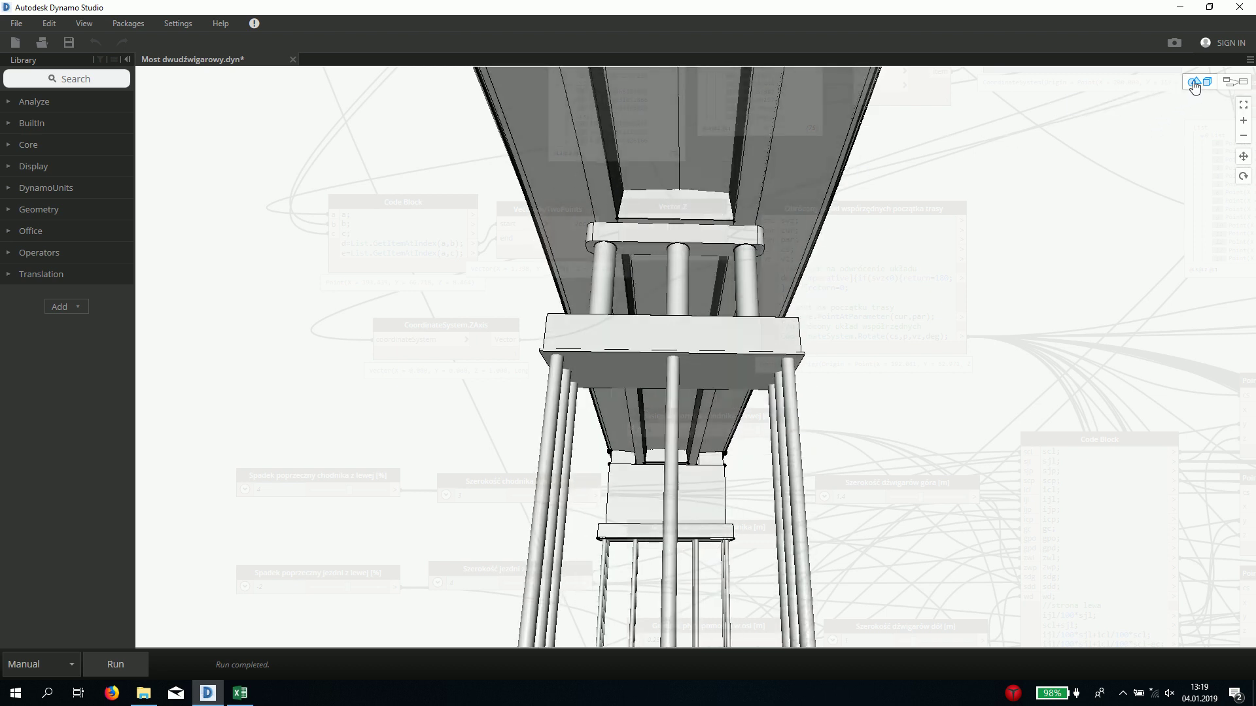
key(ctrl+g)
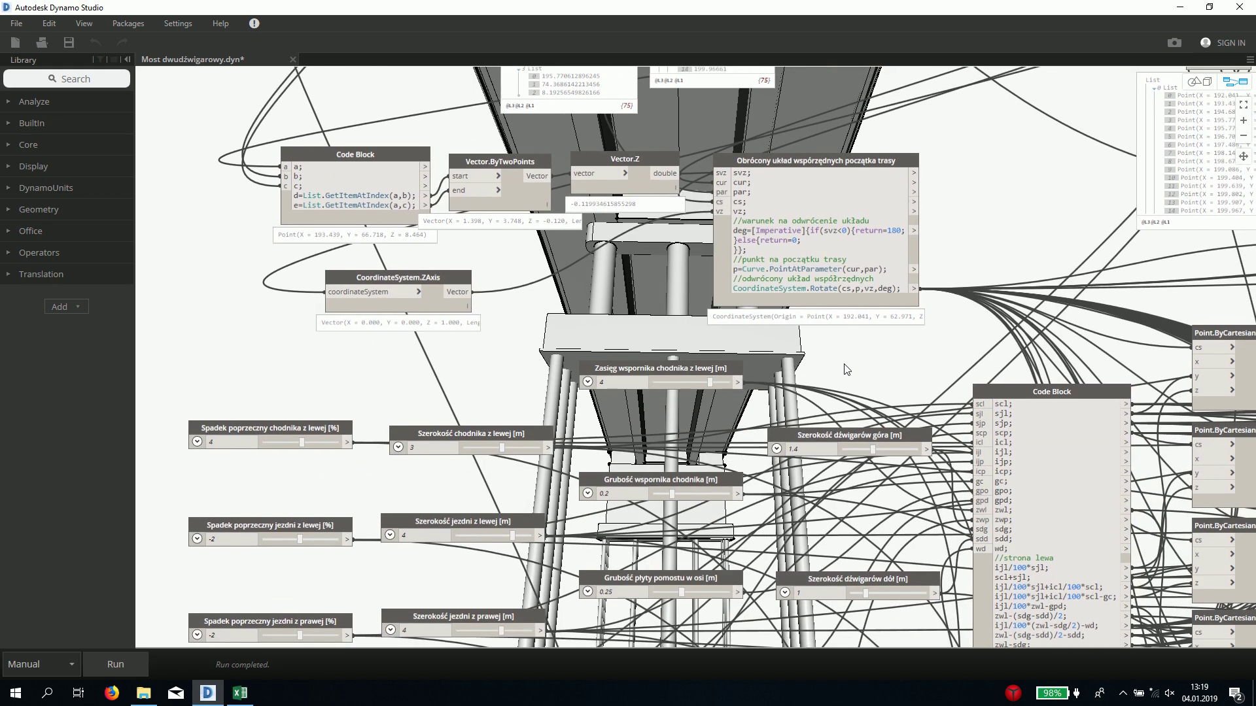
Change the Zasięg wspornika chodnika z lewej value from 4 to 5 and run the graph
middle_drag(843, 369, 883, 364)
double_click(667, 376)
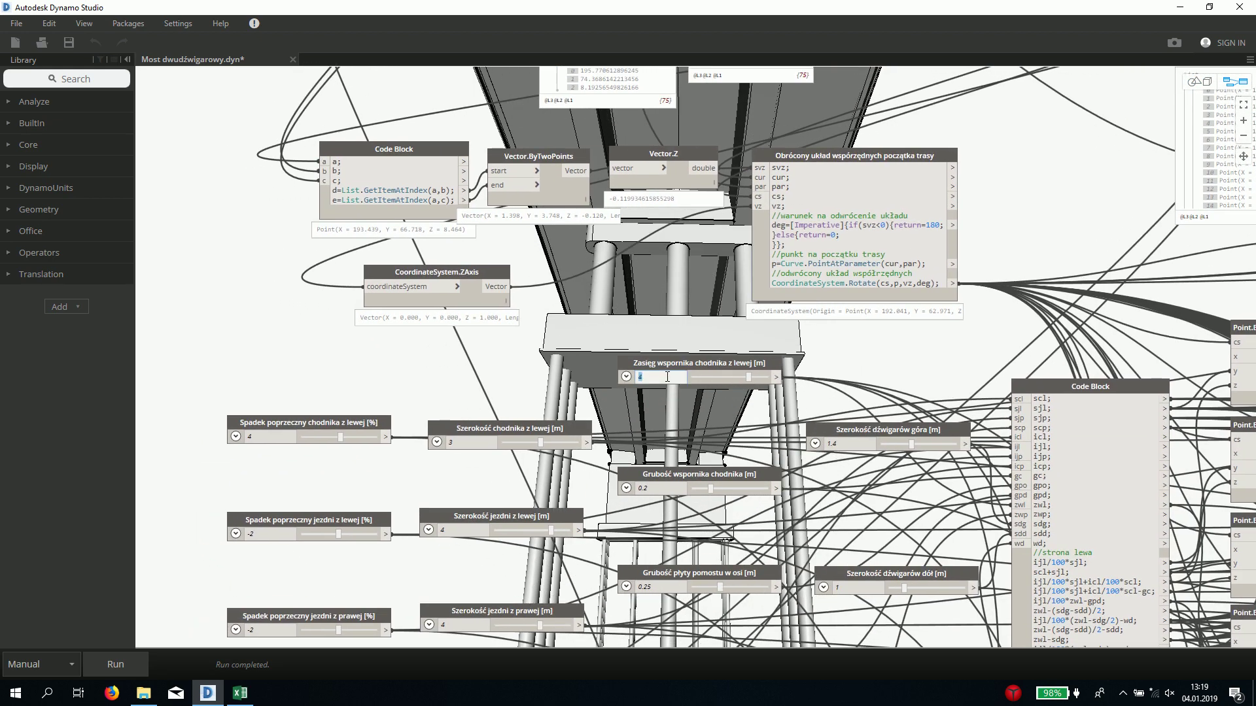
text(5)
key(Return)
click(133, 662)
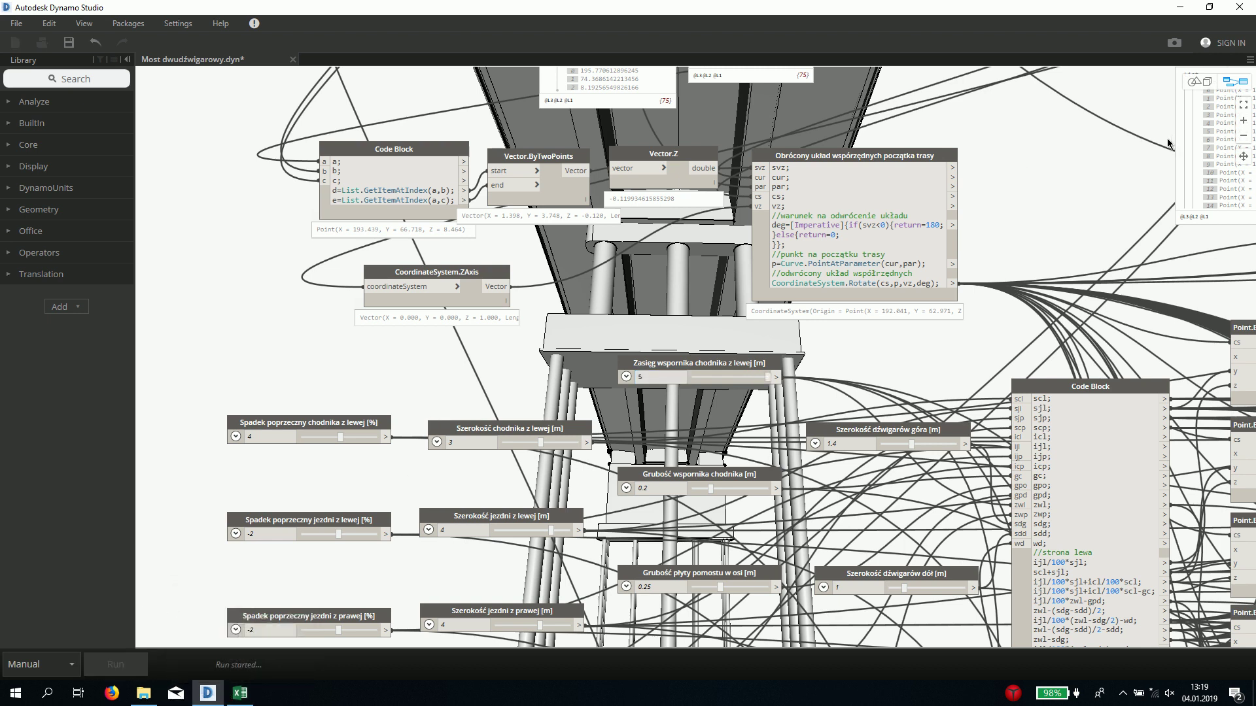
Pan the graph to uncover the pier columns and piles behind the nodes
scroll(1089, 177, down, 2)
scroll(941, 329, up, 2)
middle_drag(941, 328, 992, 328)
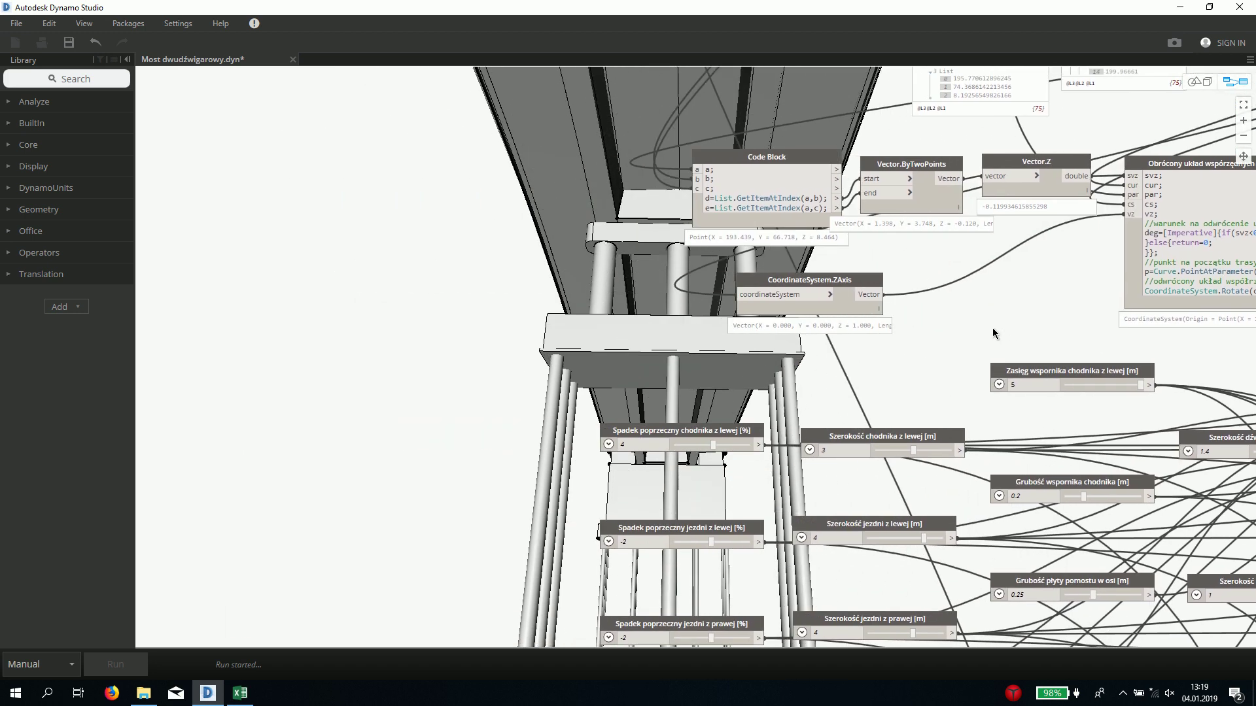
scroll(670, 390, down, 1)
scroll(669, 390, up, 1)
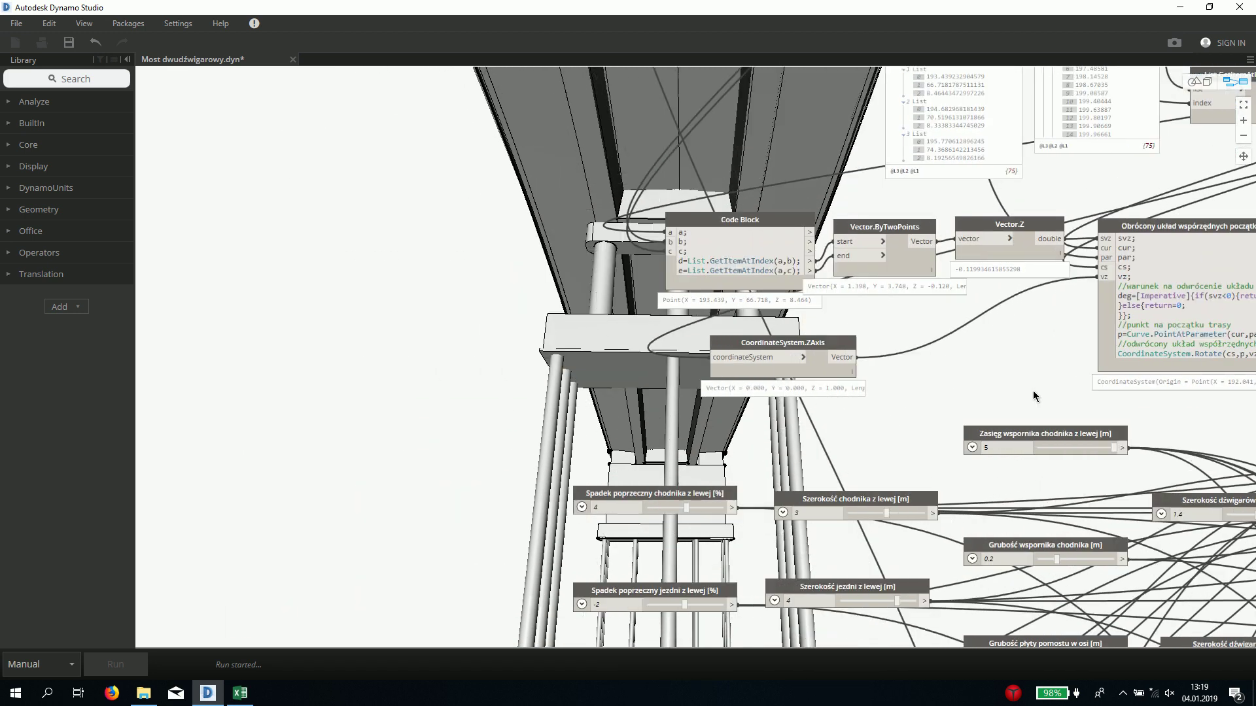
middle_drag(887, 386, 1123, 387)
scroll(1123, 387, down, 1)
scroll(638, 337, up, 1)
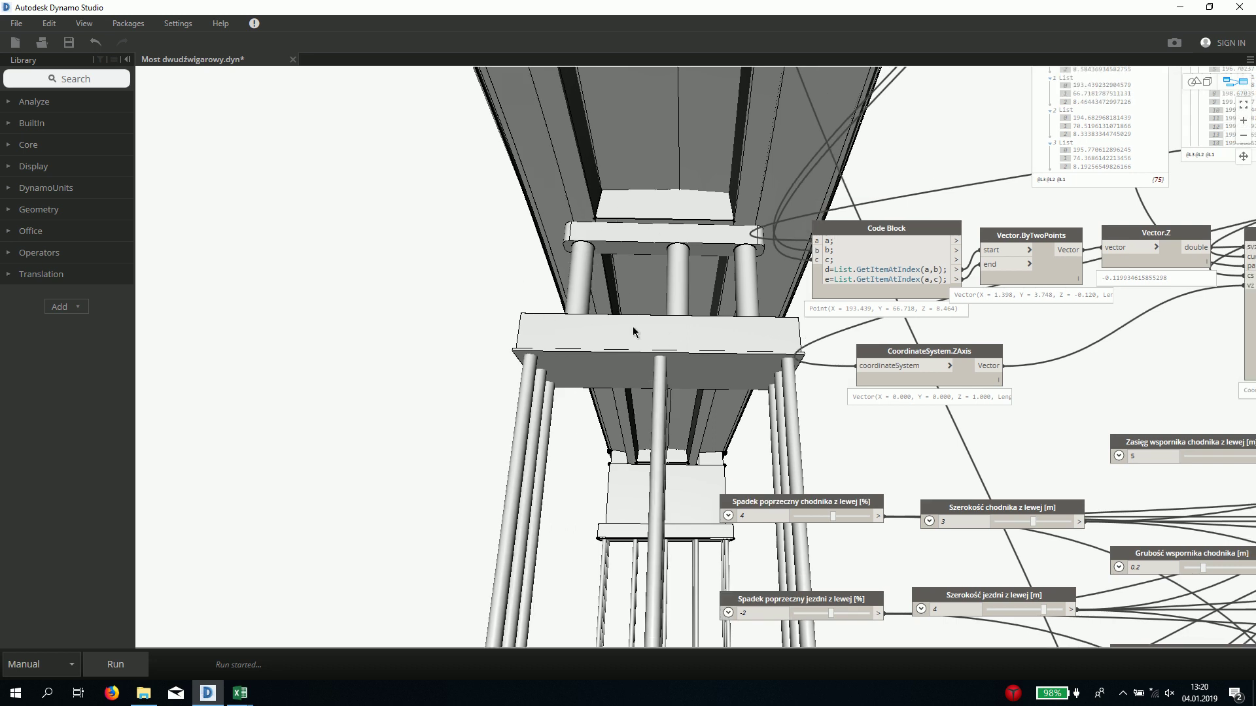
Check column G of the Przed sheet: 5 967,52 PLN per m², net total 7 528 701,73
mouse_move(240, 693)
click(307, 629)
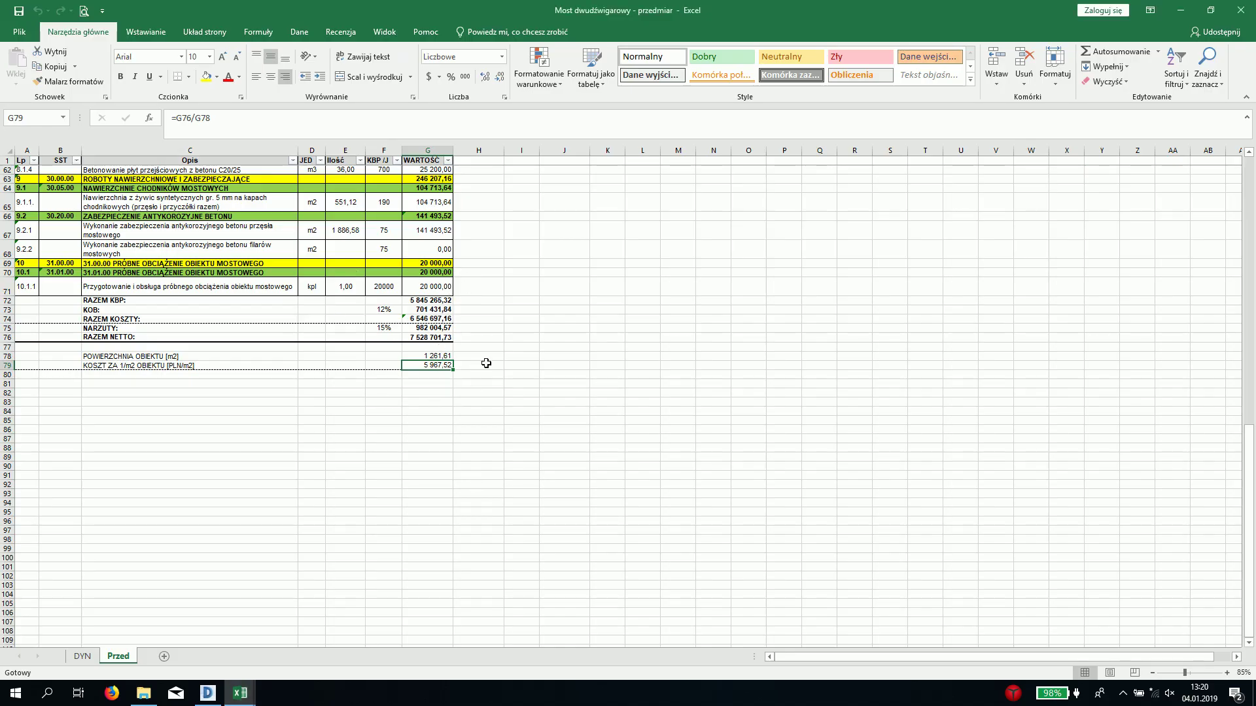
drag(427, 318, 427, 365)
click(521, 319)
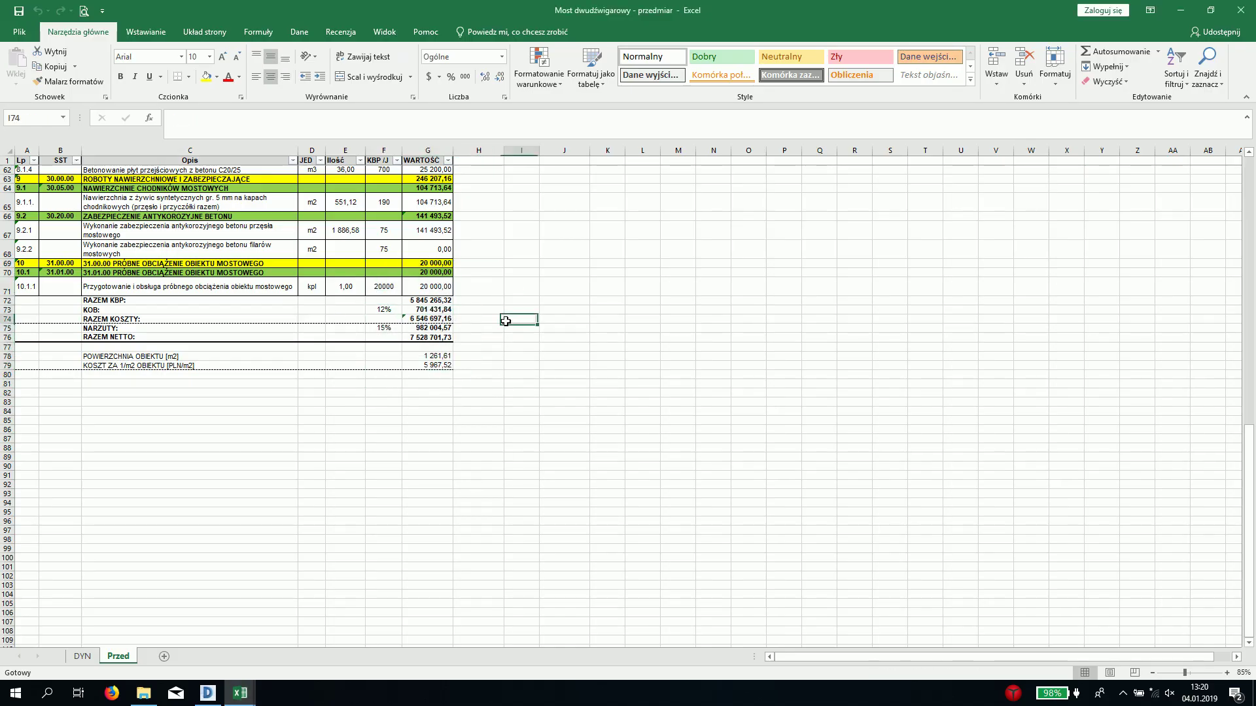
click(1180, 10)
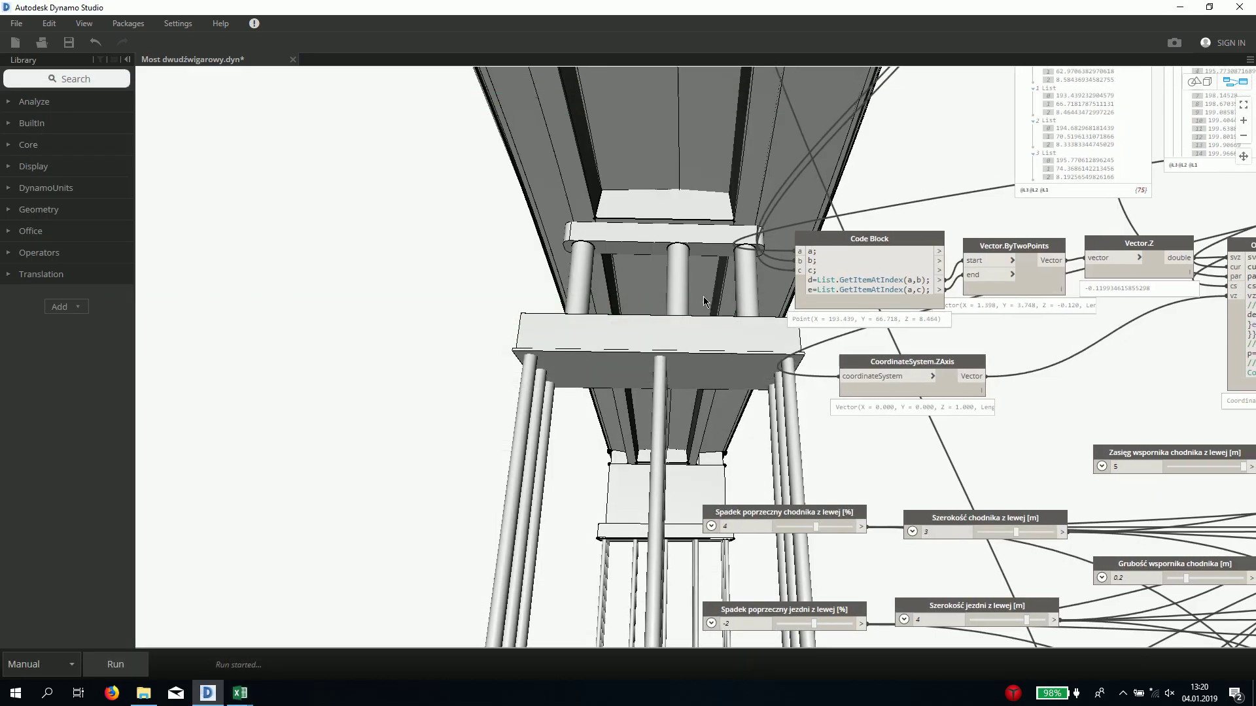
click(1192, 83)
scroll(713, 308, up, 5)
scroll(713, 309, down, 2)
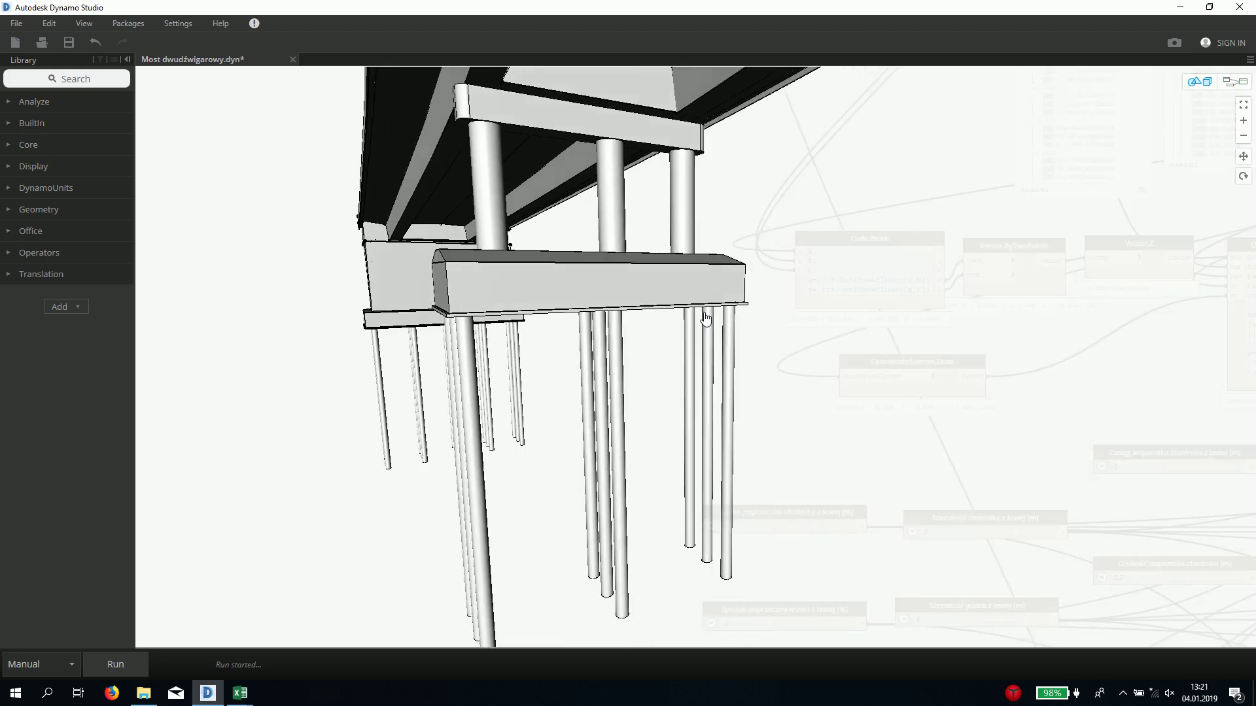
scroll(716, 320, down, 2)
scroll(726, 330, down, 2)
scroll(717, 345, down, 2)
mouse_move(718, 345)
right_down()
mouse_move(860, 291)
mouse_move(916, 255)
mouse_move(752, 342)
mouse_move(716, 329)
right_up()
scroll(715, 329, up, 2)
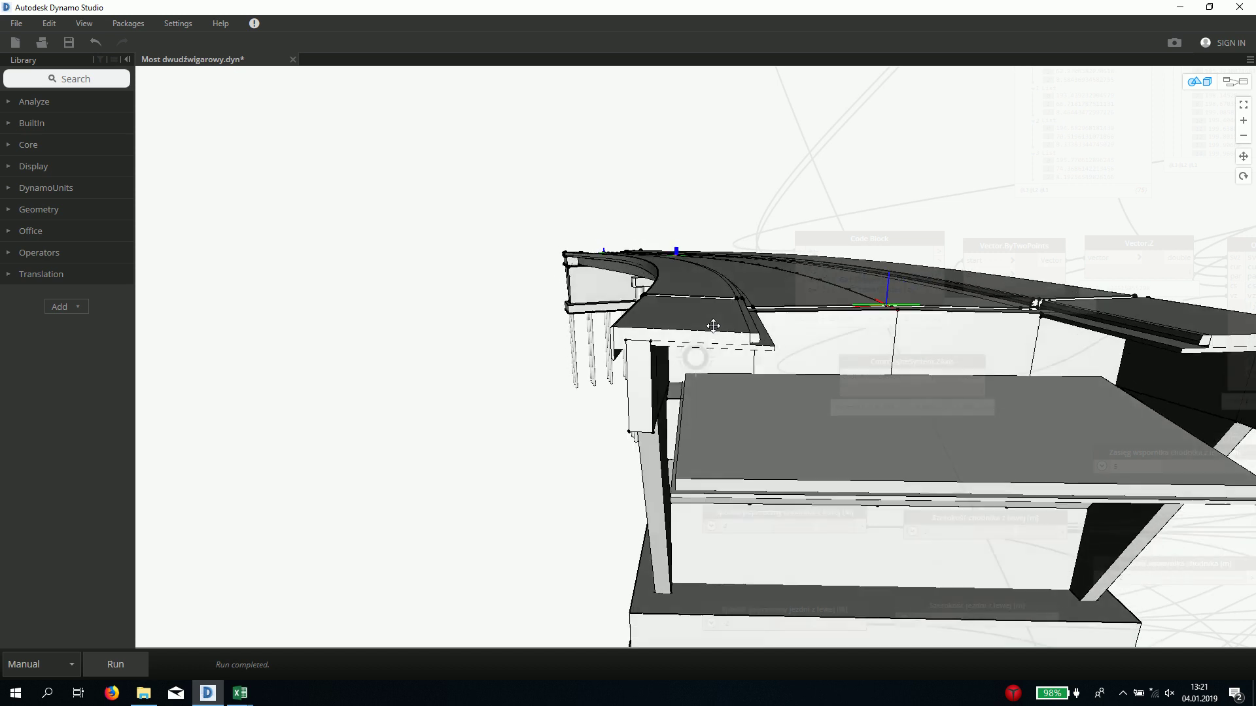
scroll(715, 330, up, 1)
scroll(712, 333, up, 1)
scroll(712, 335, up, 1)
scroll(719, 336, down, 1)
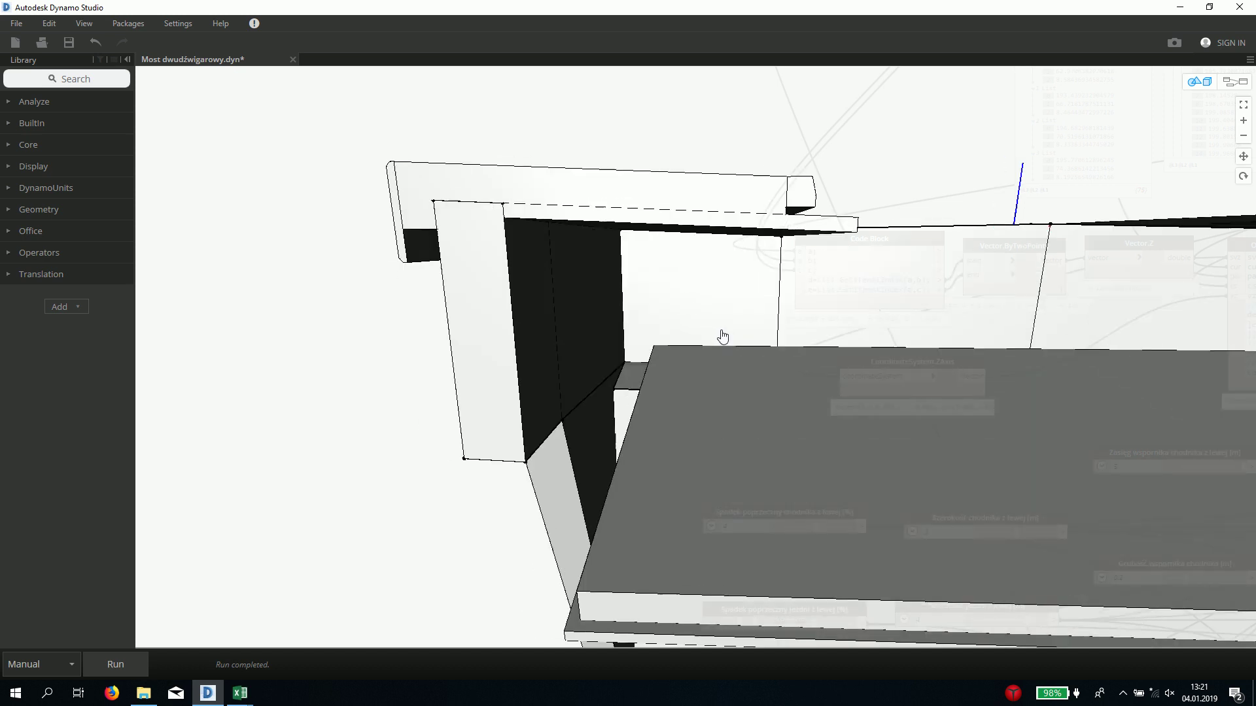
scroll(725, 338, down, 1)
scroll(726, 338, down, 2)
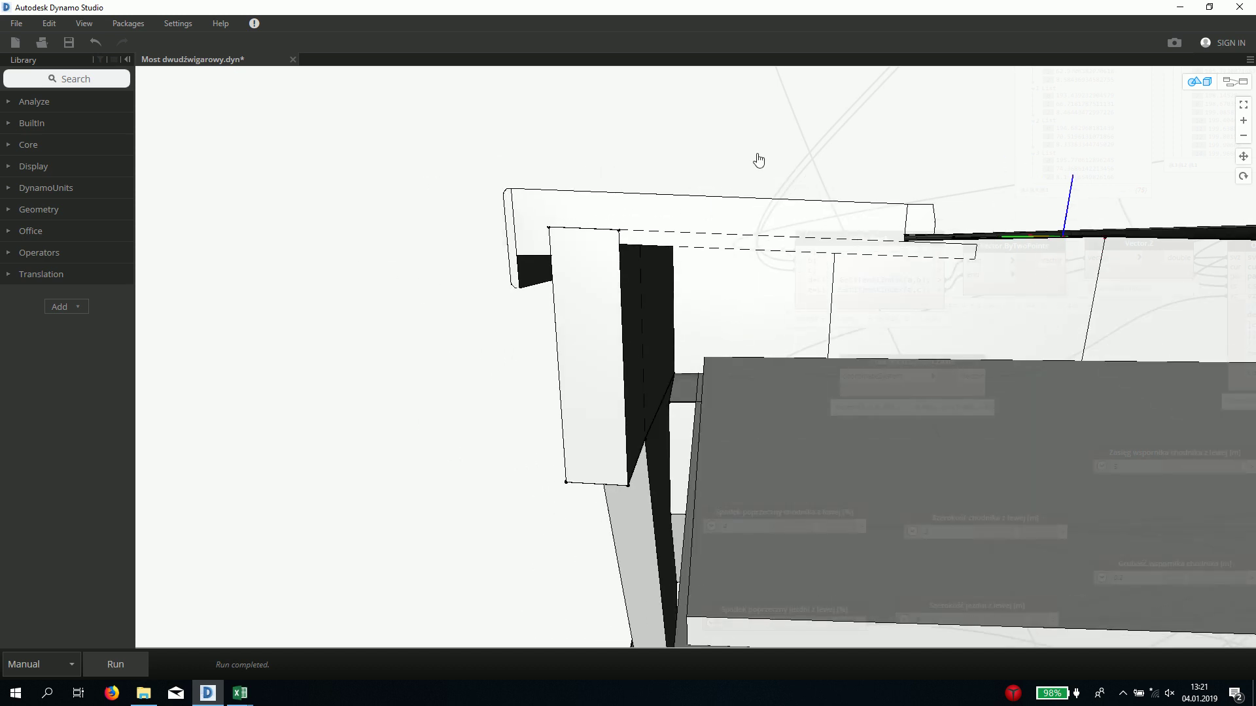
key(ctrl+b)
Zoom to the Grubość kap chodnikowych slider and set the sidewalk cap thickness to 0.3
scroll(783, 382, down, 3)
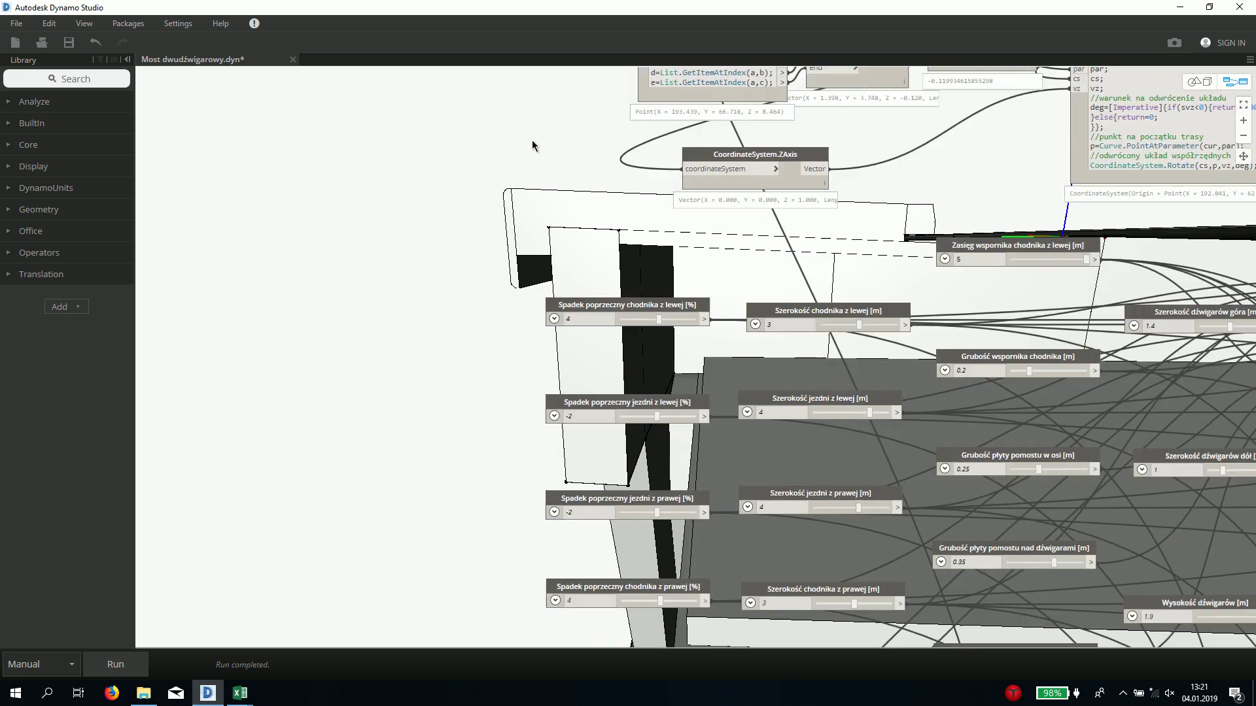
scroll(882, 566, up, 1)
scroll(881, 567, up, 1)
scroll(764, 254, up, 1)
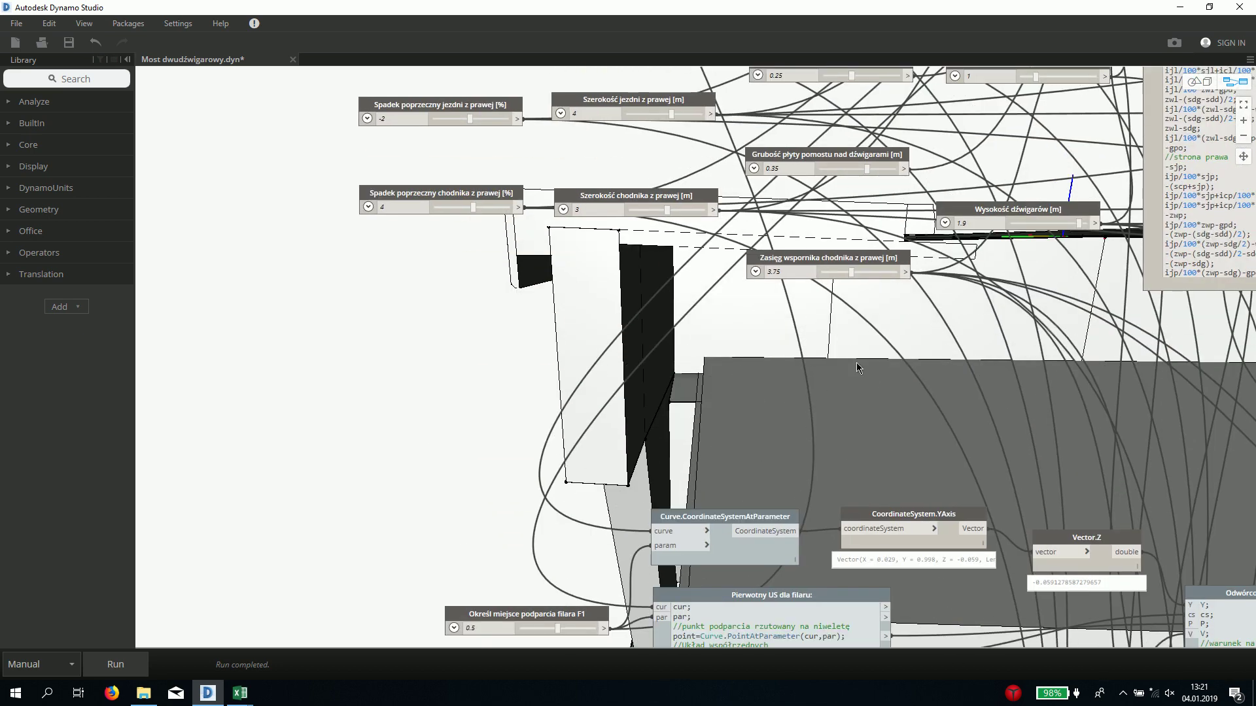
scroll(857, 362, down, 1)
scroll(936, 492, up, 1)
scroll(895, 168, down, 1)
scroll(834, 419, up, 1)
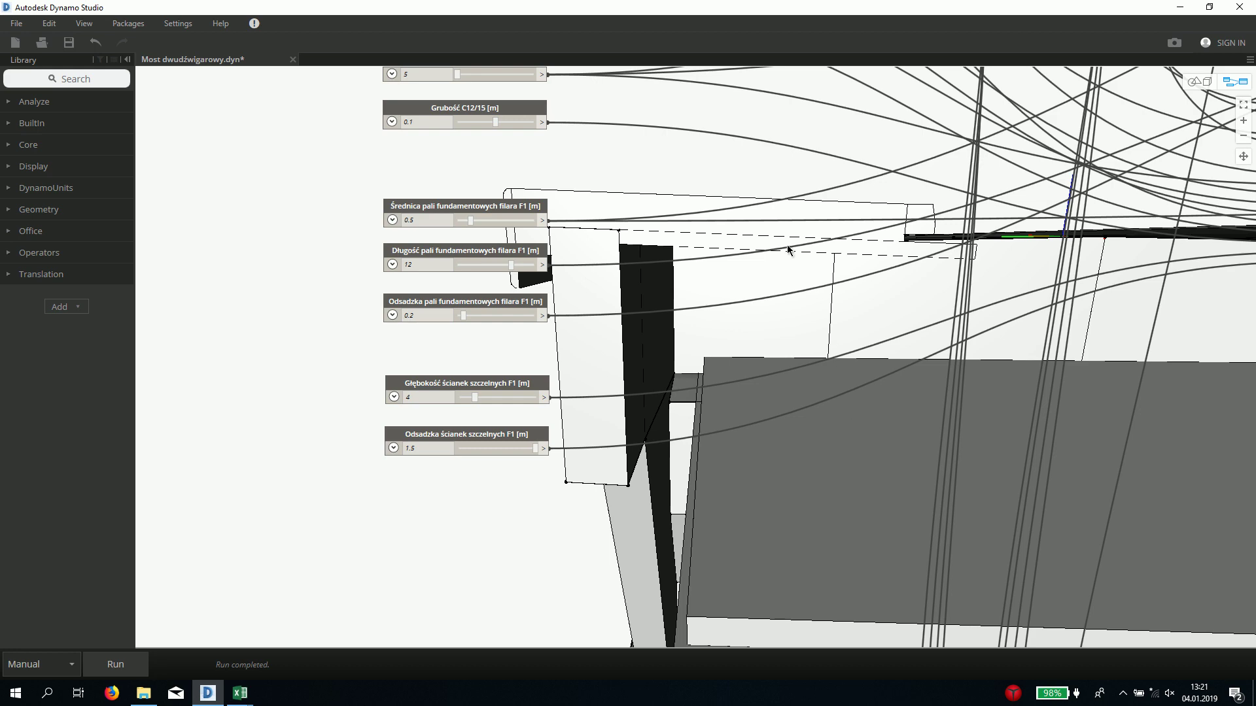
scroll(686, 229, down, 1)
scroll(734, 266, up, 1)
scroll(874, 440, down, 1)
scroll(919, 472, up, 1)
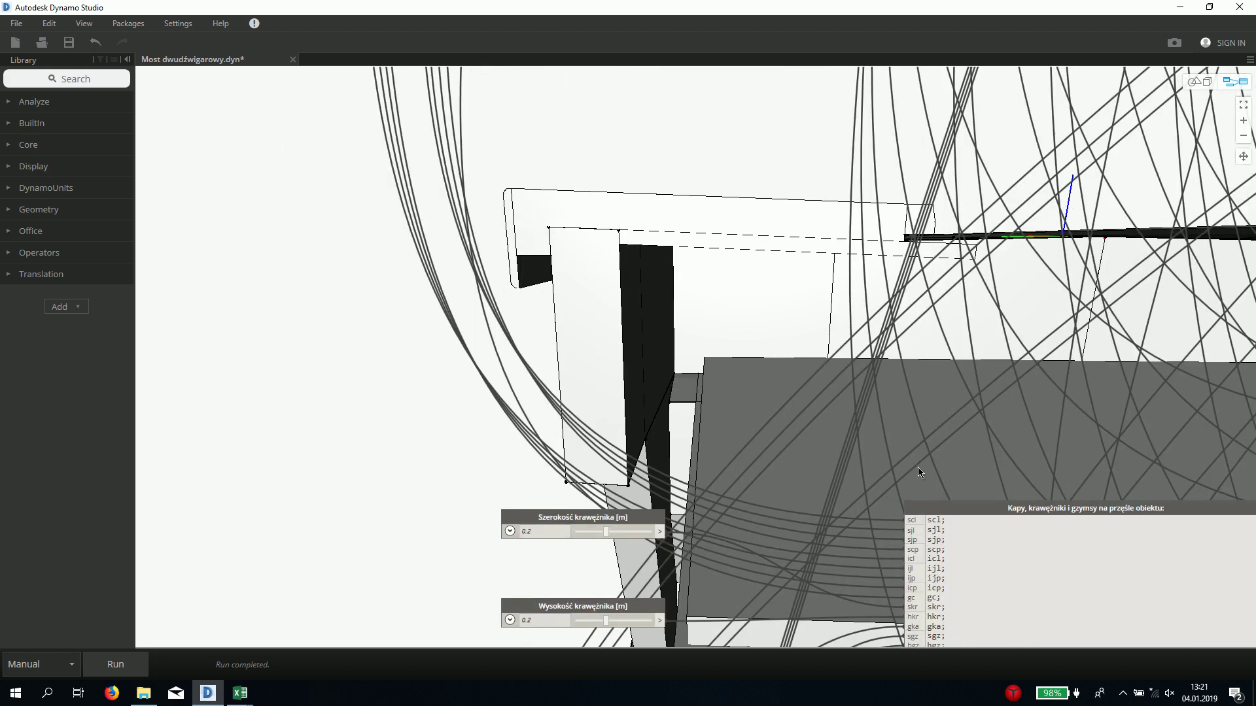
scroll(919, 473, up, 2)
scroll(735, 426, down, 2)
scroll(696, 500, up, 3)
scroll(948, 469, down, 3)
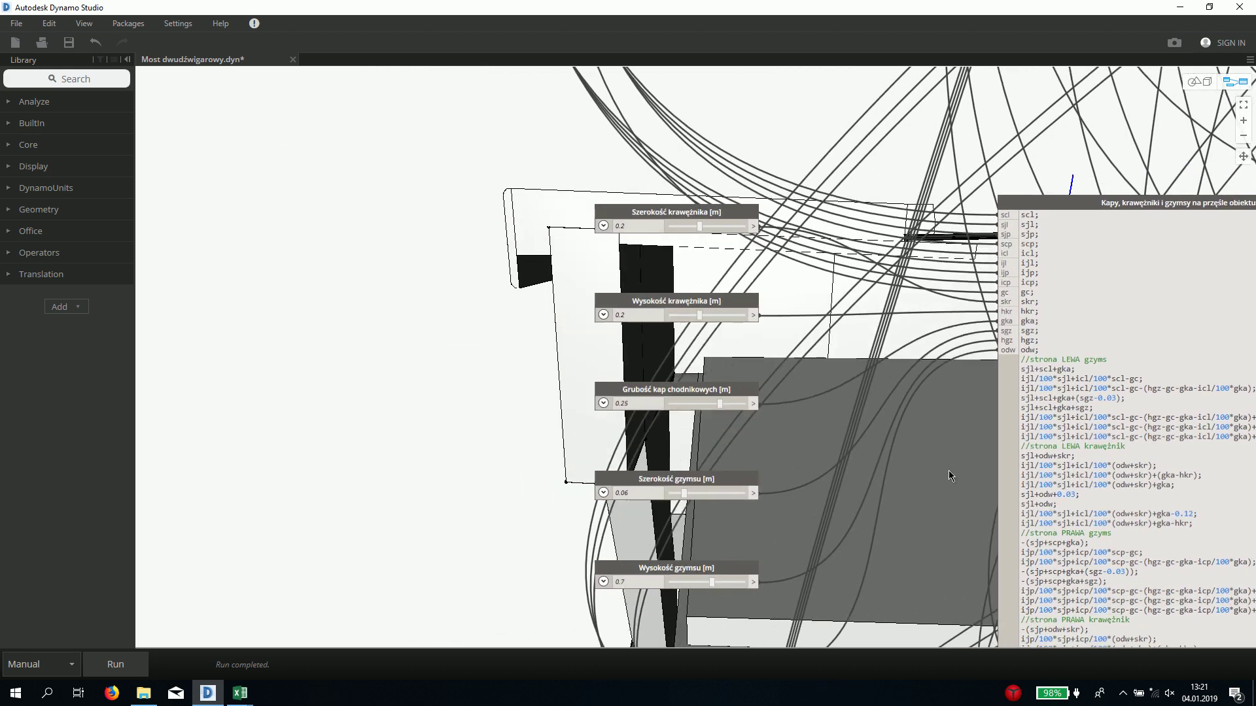
double_click(712, 404)
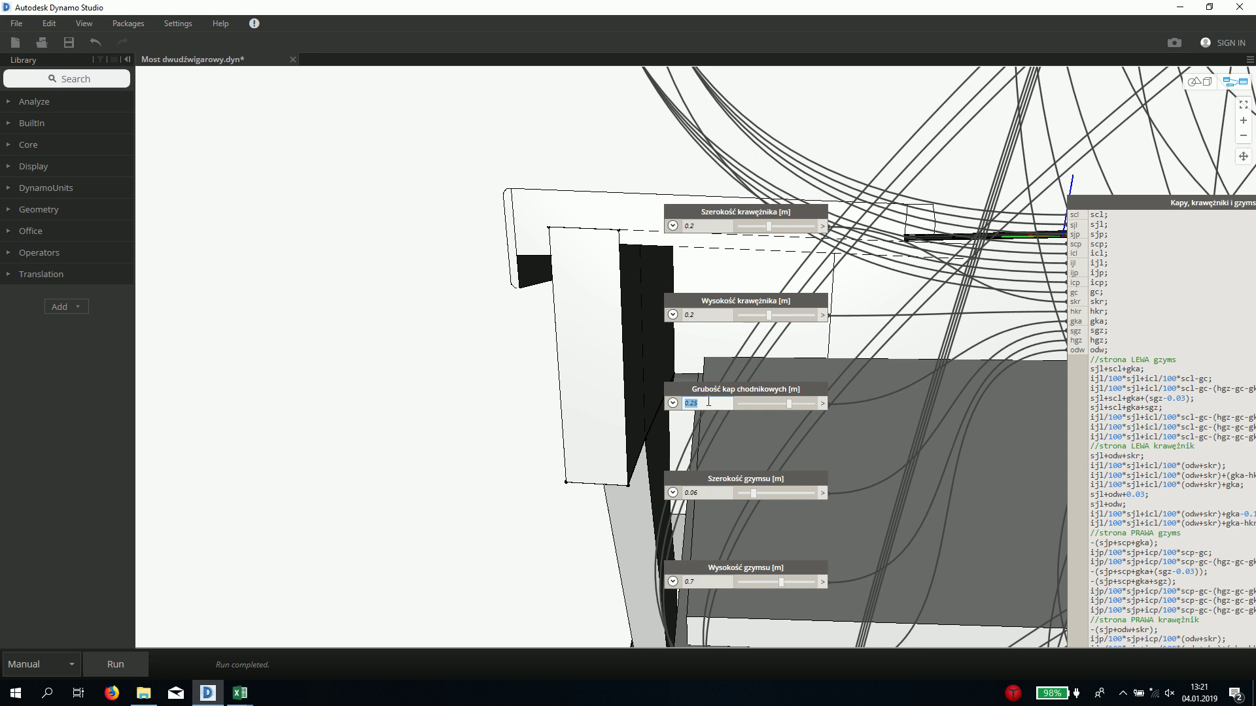
click(704, 402)
key(Return)
Check the Excel cost totals in column G, then rerun the Dynamo graph
mouse_move(239, 692)
click(314, 637)
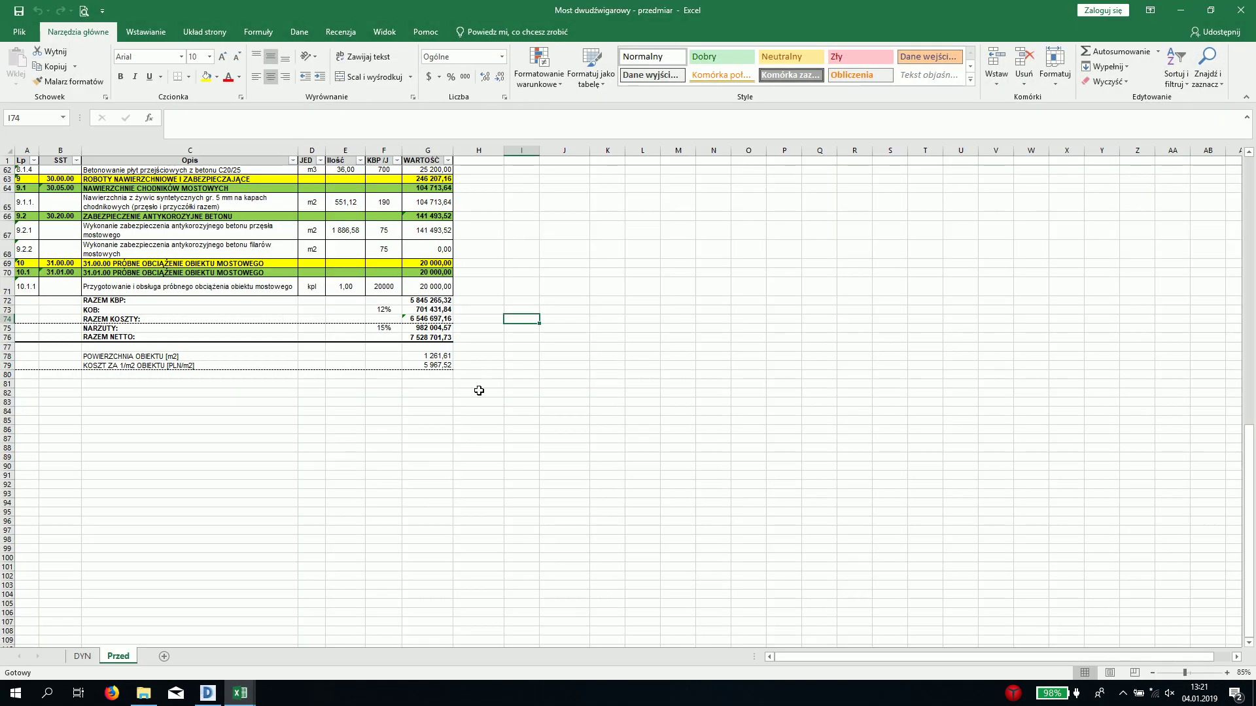
drag(428, 300, 373, 365)
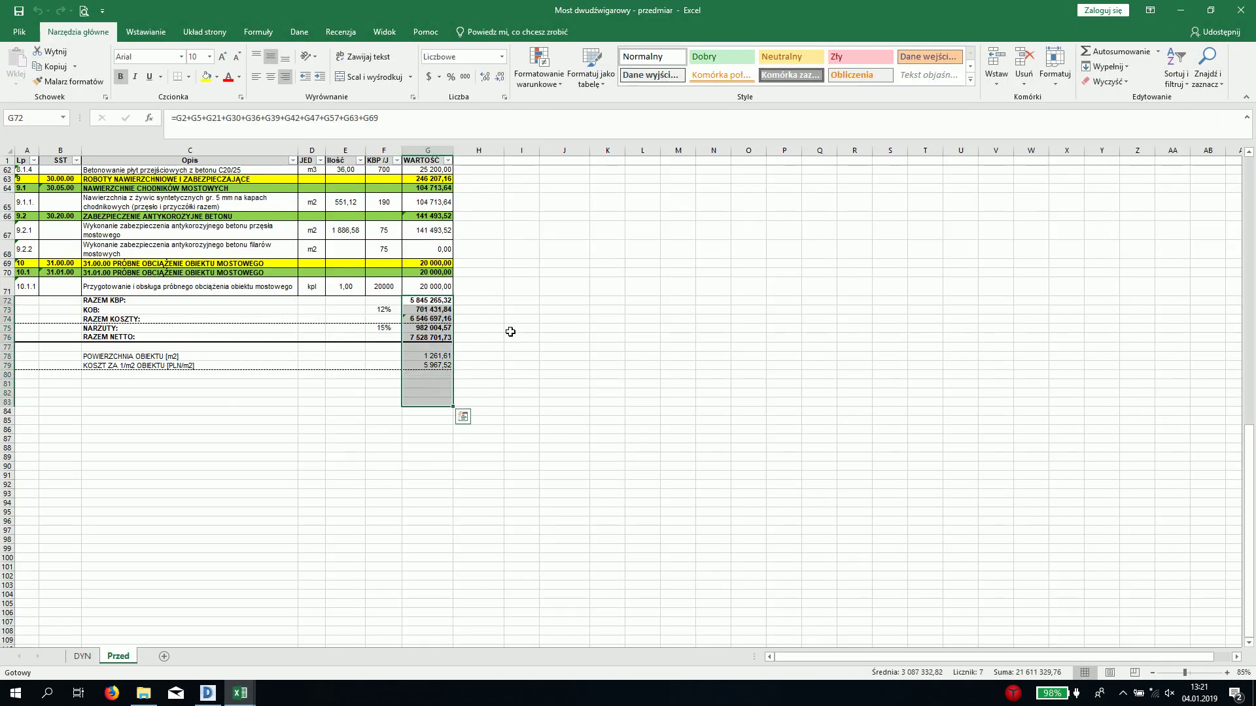
click(484, 288)
key(alt+Tab)
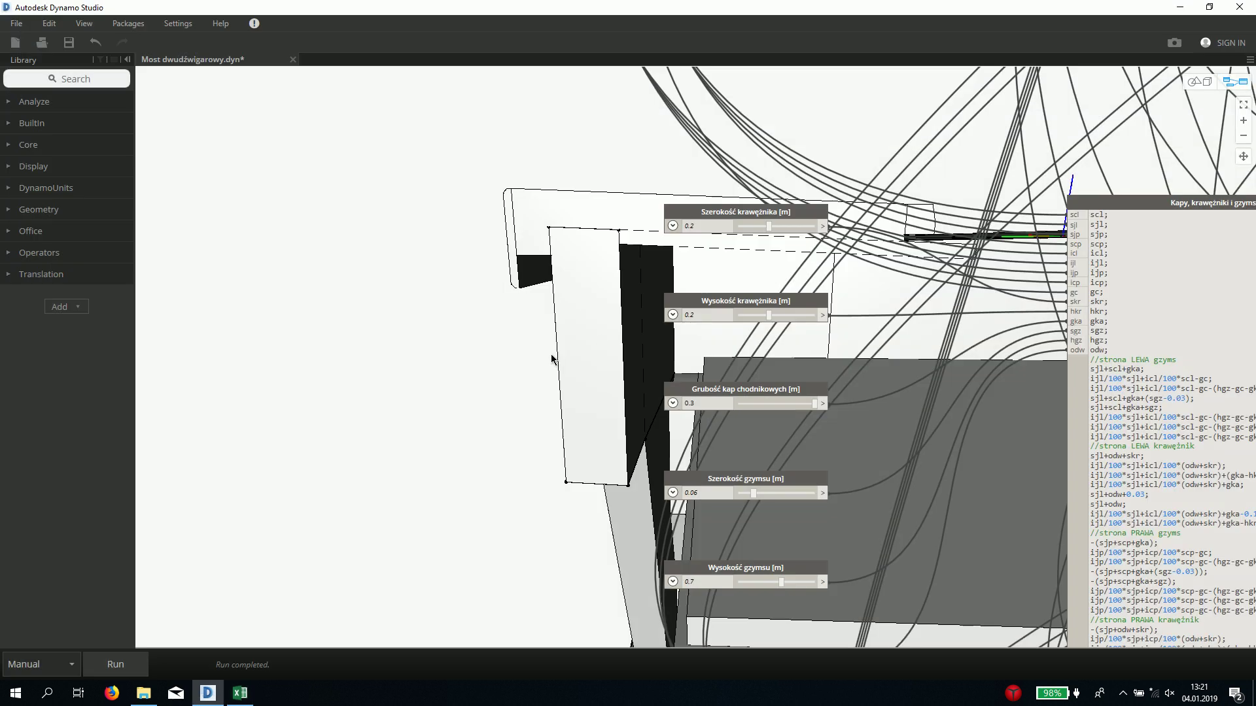
click(124, 664)
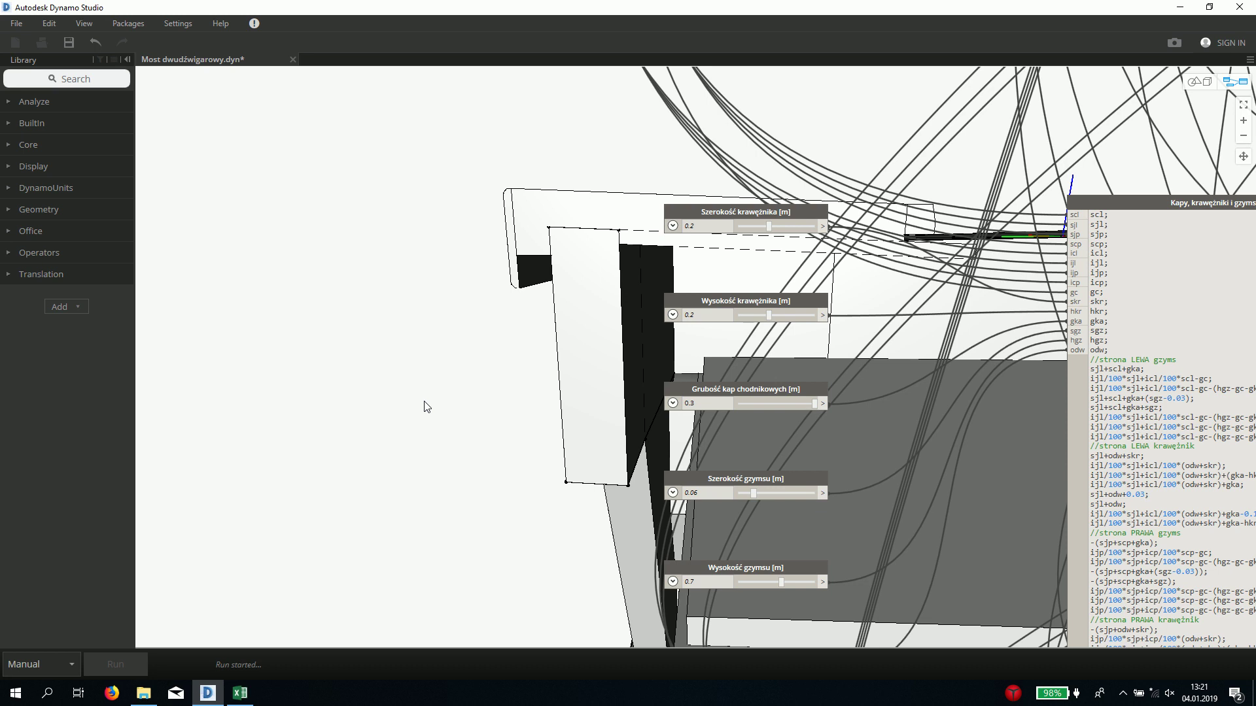
mouse_move(457, 351)
middle_down()
mouse_move(238, 325)
mouse_move(769, 361)
middle_up()
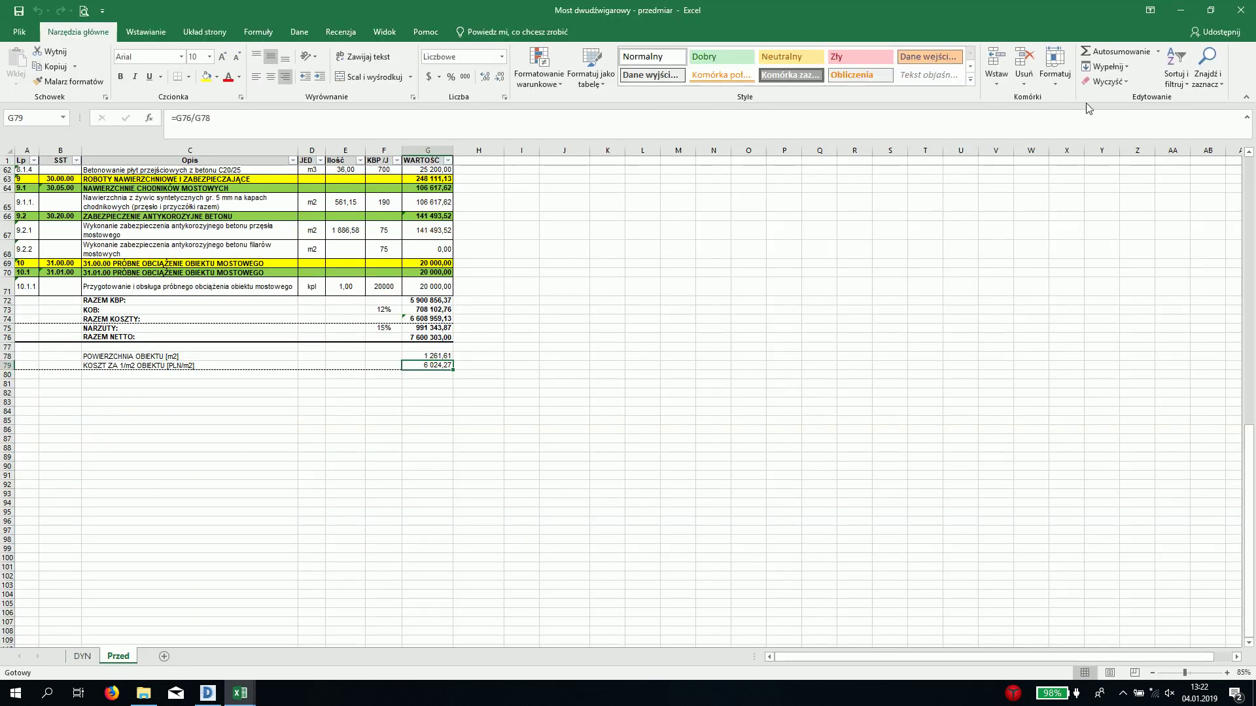
Glance at the thicker cap in Dynamo, then scroll the Przed sheet from its first rows down to the totals
click(1185, 13)
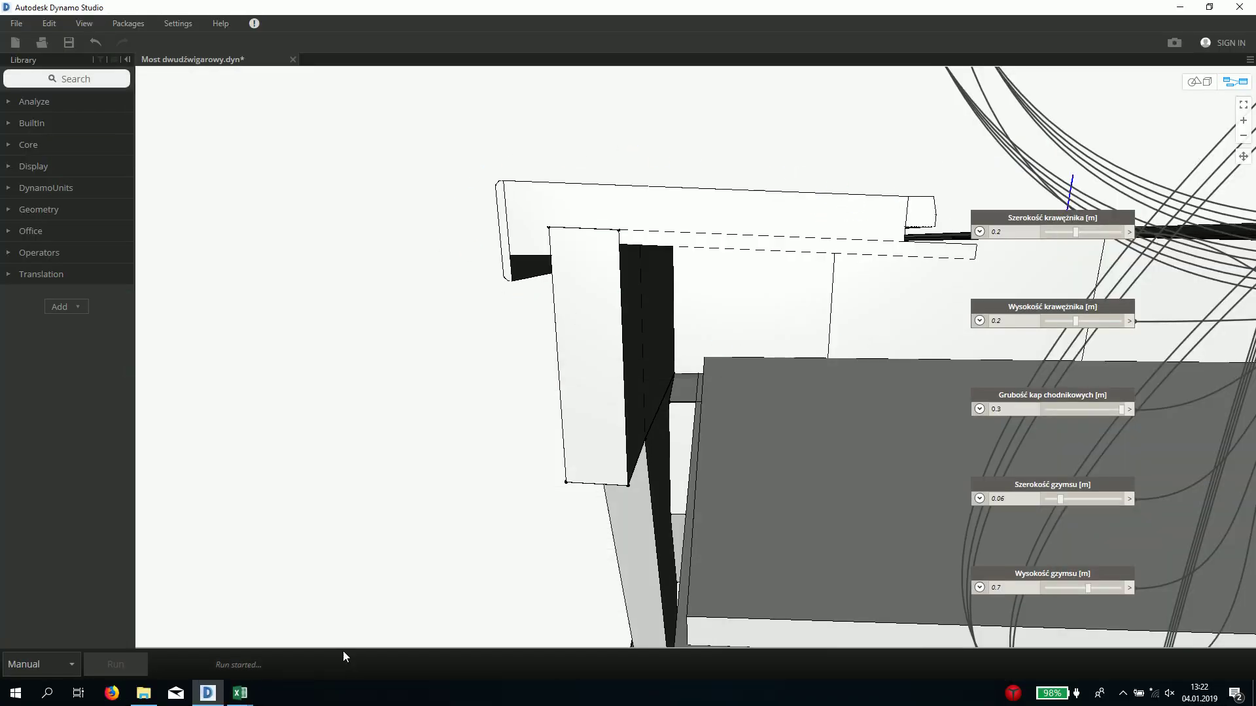
mouse_move(239, 694)
click(331, 638)
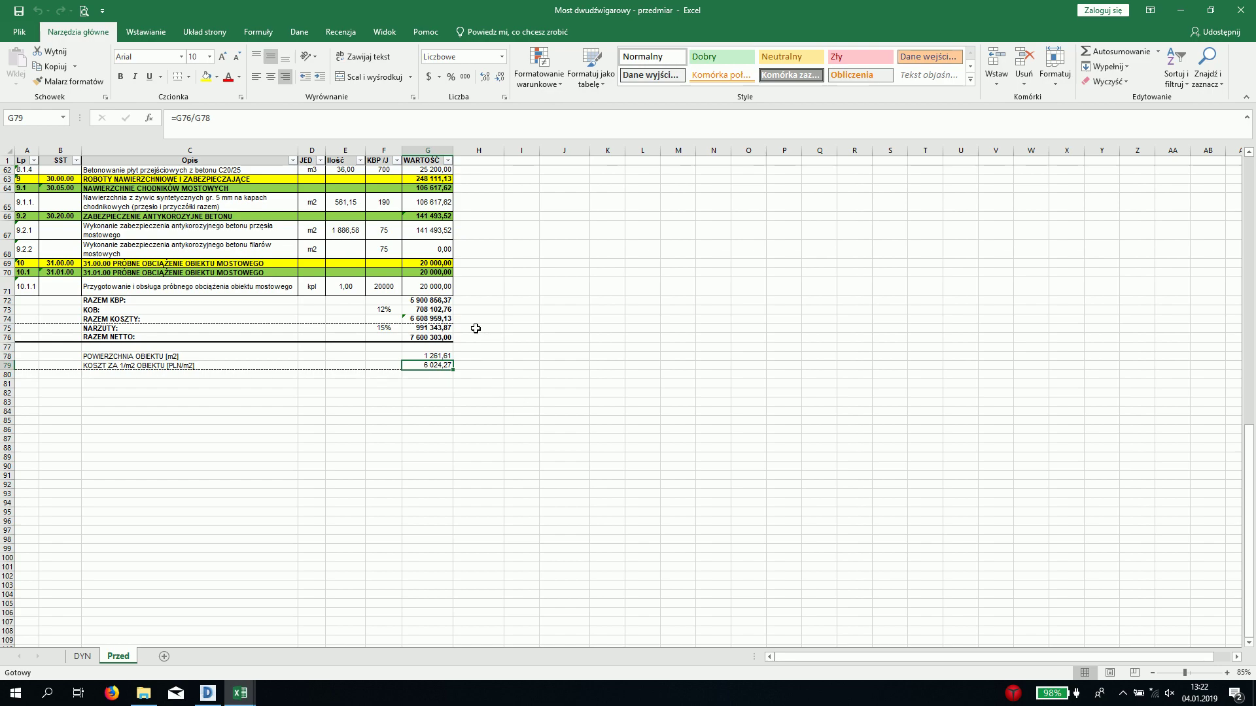
scroll(501, 337, up, 3)
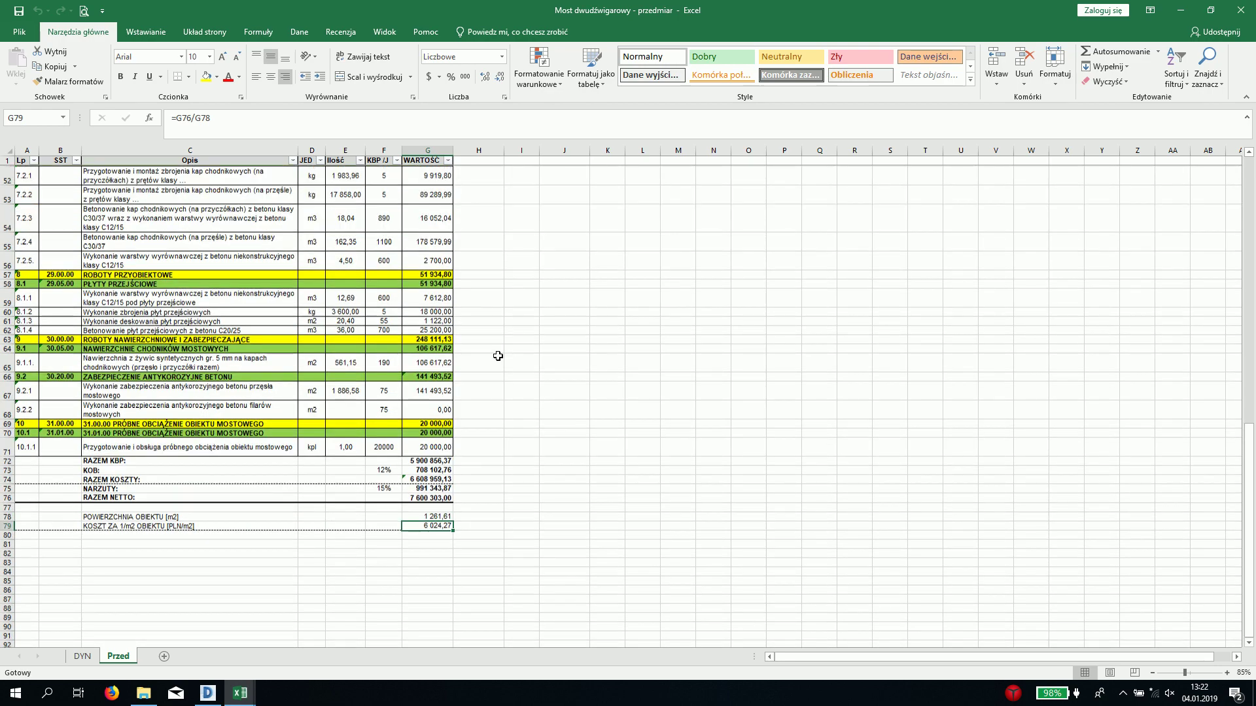
scroll(498, 356, up, 5)
scroll(492, 417, up, 5)
scroll(492, 417, up, 5)
scroll(492, 416, up, 2)
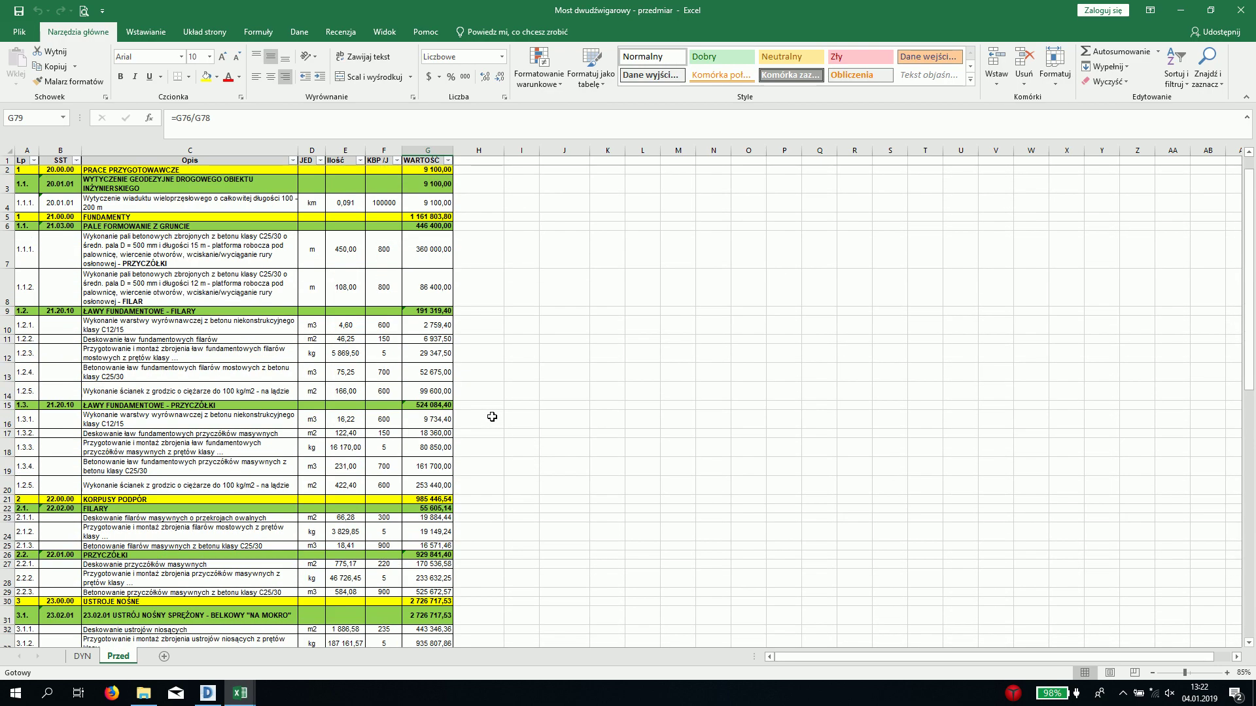
scroll(480, 445, down, 6)
scroll(482, 443, down, 6)
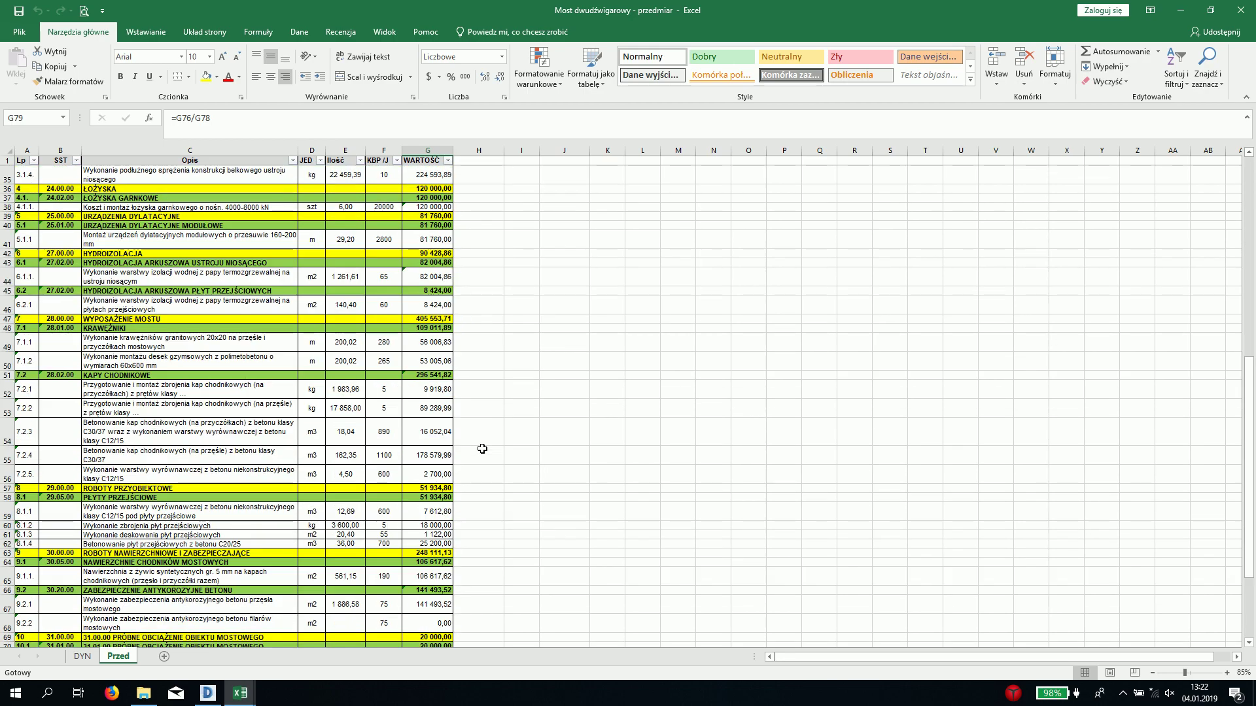
scroll(482, 442, down, 5)
scroll(482, 442, down, 1)
click(1181, 11)
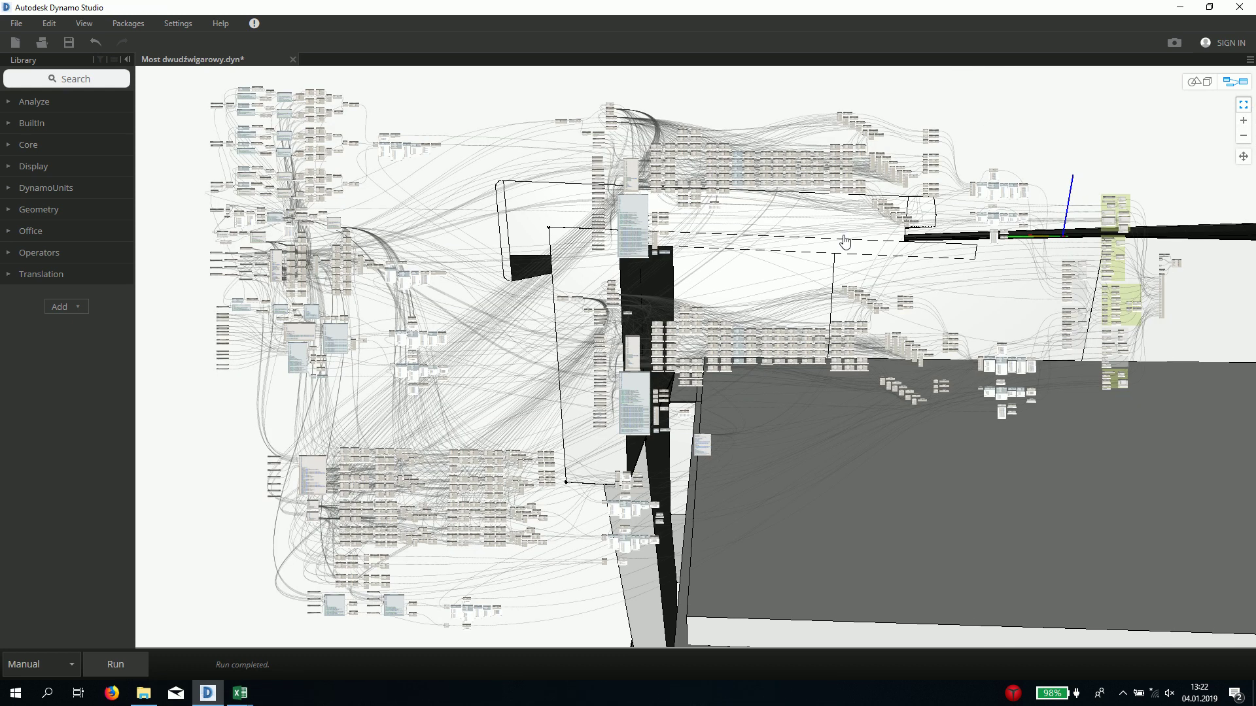
Zoom and pan to the Przedmiar filar F1 and Przedmiar przyczółek A groups
middle_drag(841, 259, 676, 288)
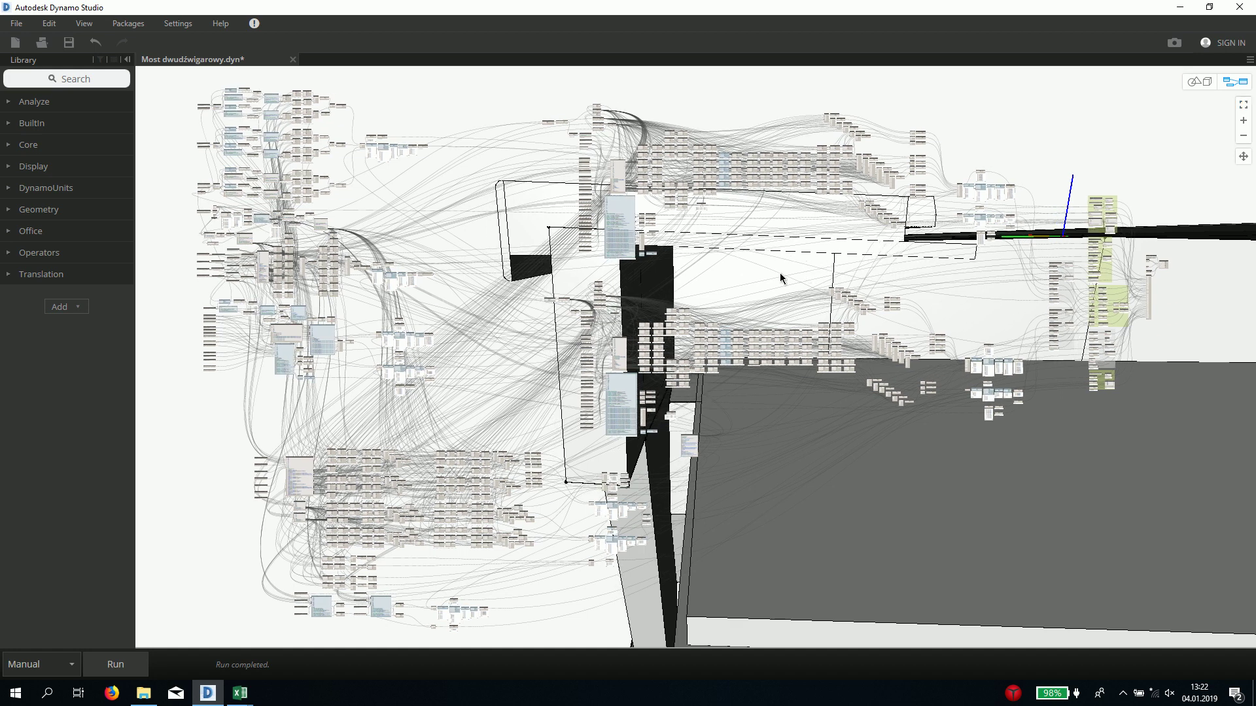
scroll(983, 237, up, 2)
scroll(915, 229, up, 2)
scroll(850, 223, up, 3)
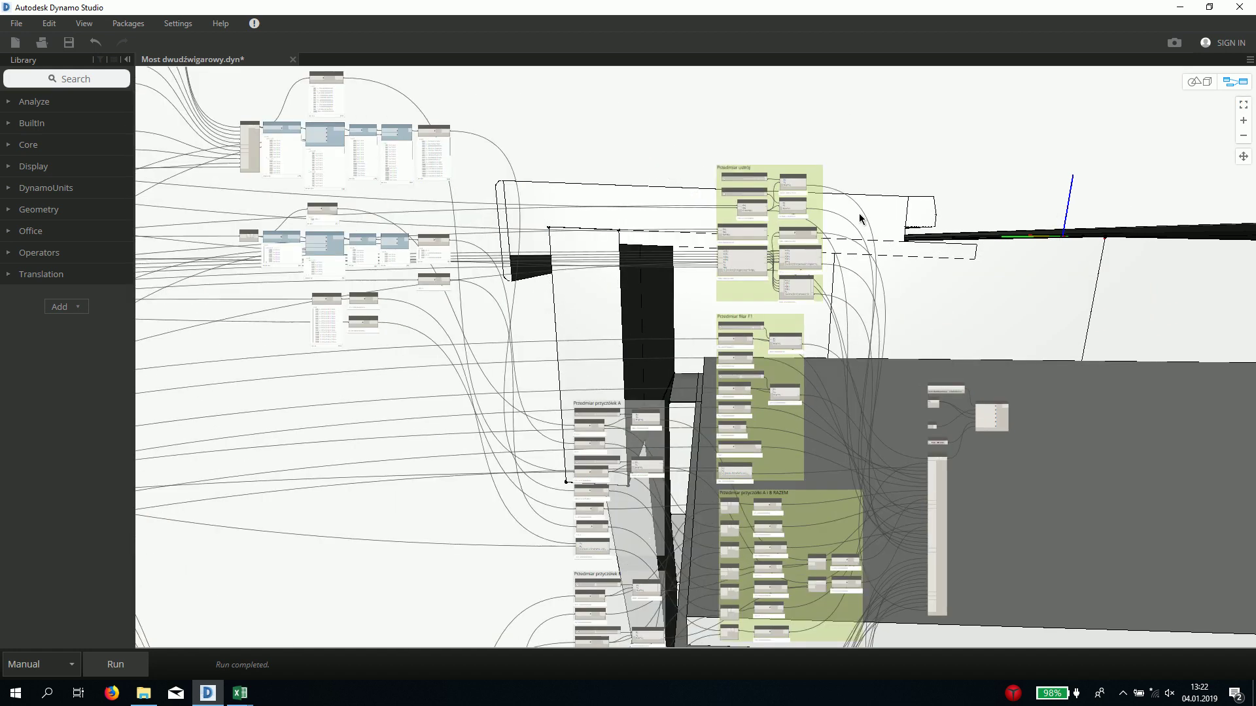
scroll(795, 215, up, 3)
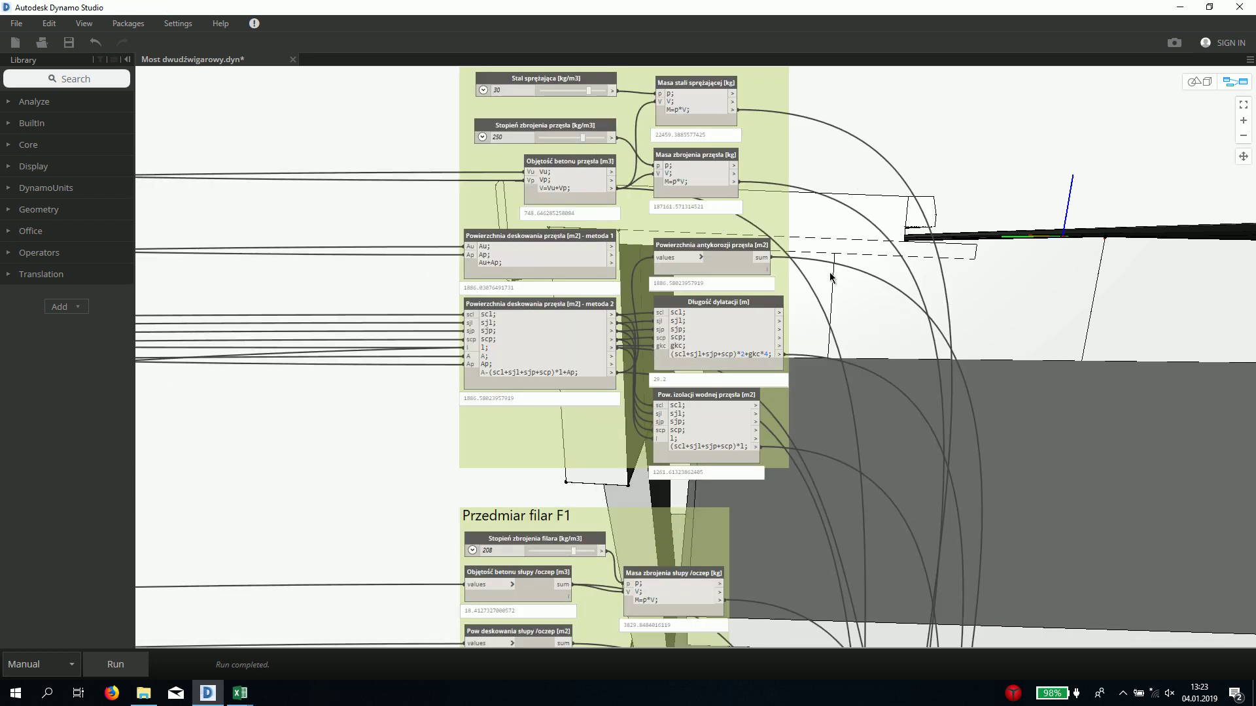
middle_drag(849, 335, 897, 209)
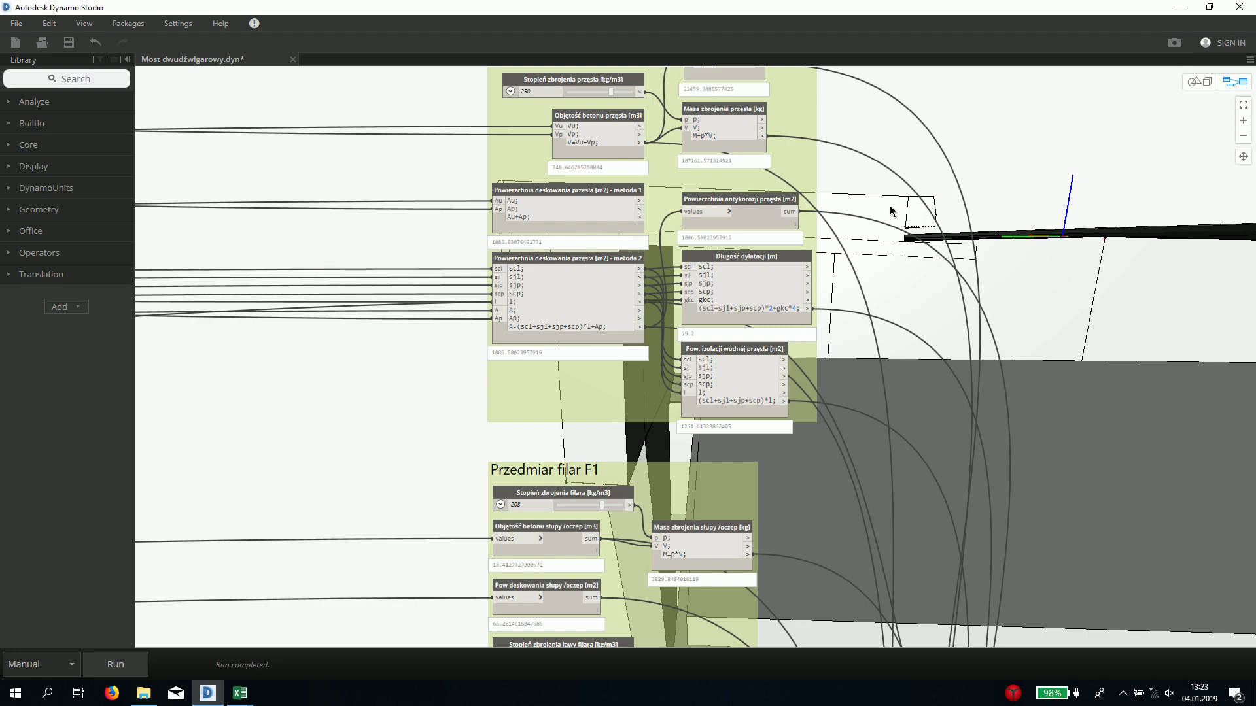
middle_drag(891, 357, 901, 70)
Pan through Przedmiar przyczółek B and kapy chodnikowe to Przedmiar płyty przejściowe
middle_drag(904, 344, 1006, 232)
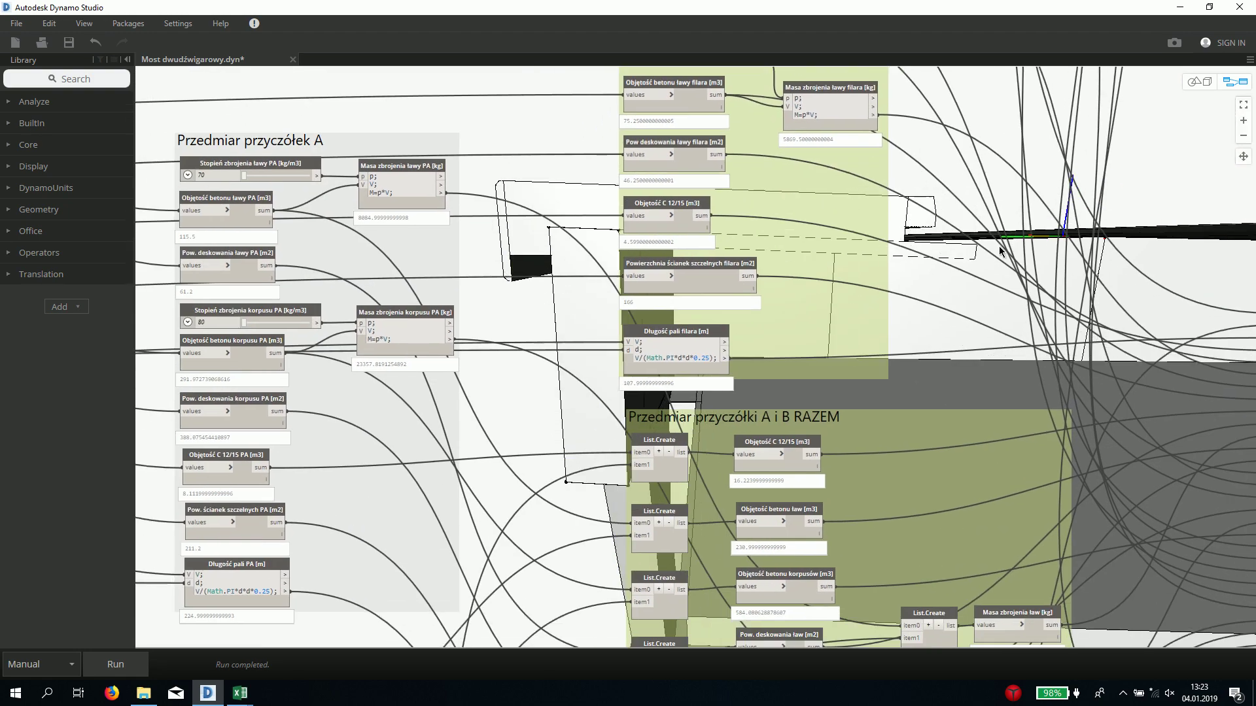
middle_drag(1025, 476, 1072, 366)
middle_drag(1086, 531, 1082, 374)
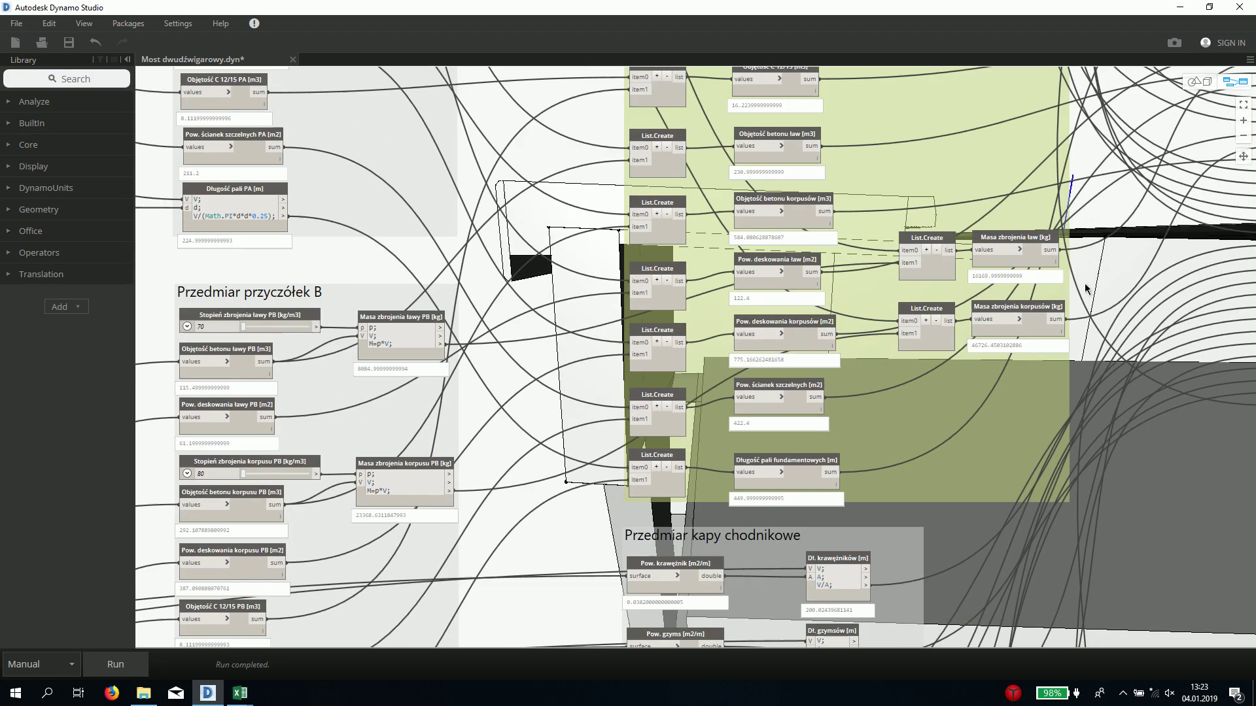
middle_drag(1059, 647, 1076, 360)
middle_drag(1073, 608, 1073, 253)
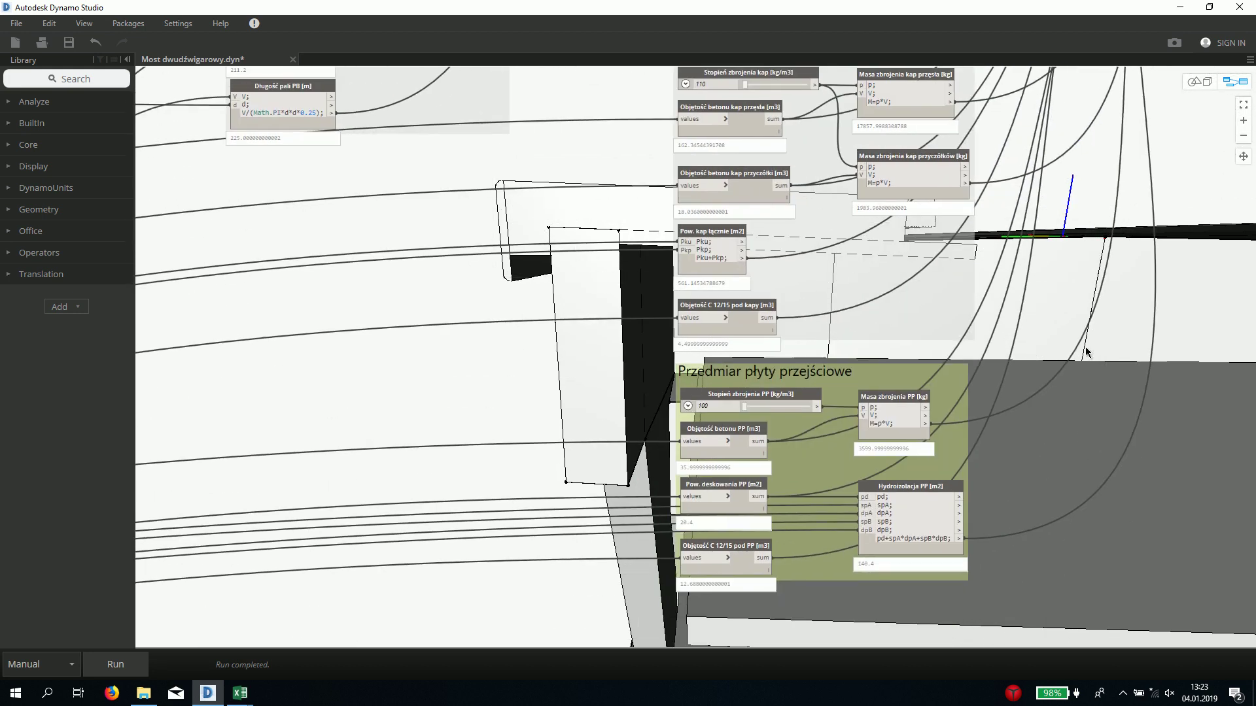
mouse_move(1073, 480)
middle_down()
mouse_move(1091, 383)
mouse_move(1110, 524)
middle_up()
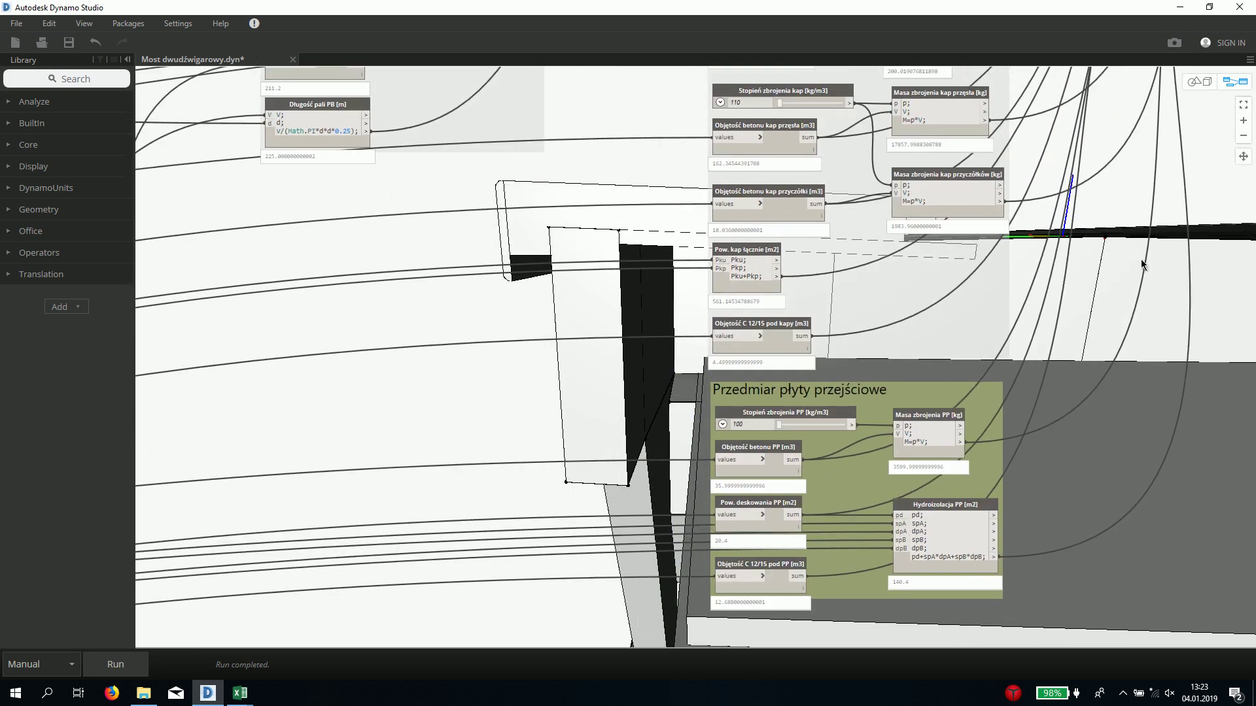
Orbit and zoom the 3D bridge around the curved deck, piers, an end cross-section and a low oblique view
key(ctrl+b)
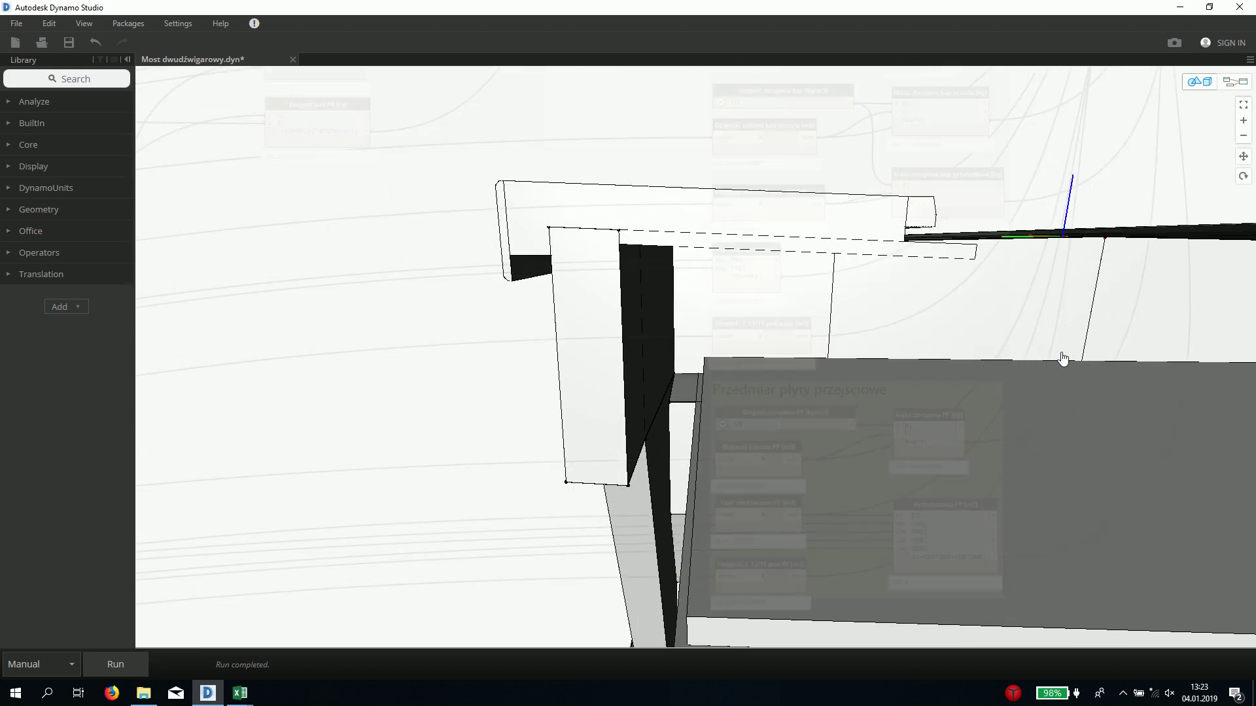
middle_drag(1065, 358, 1048, 353)
scroll(1024, 359, down, 5)
scroll(1016, 373, down, 3)
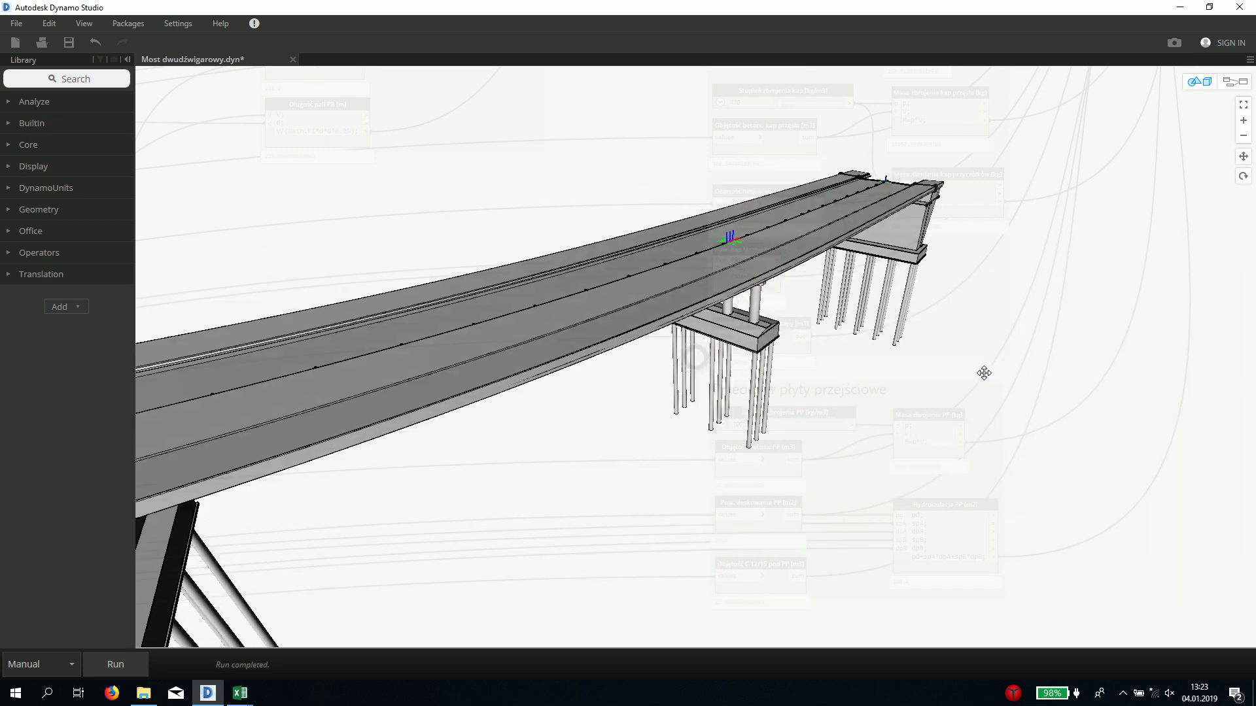
scroll(985, 368, down, 3)
mouse_move(937, 363)
right_down()
mouse_move(908, 331)
mouse_move(911, 262)
mouse_move(813, 347)
mouse_move(855, 364)
mouse_move(839, 384)
mouse_move(807, 370)
right_up()
scroll(839, 436, up, 5)
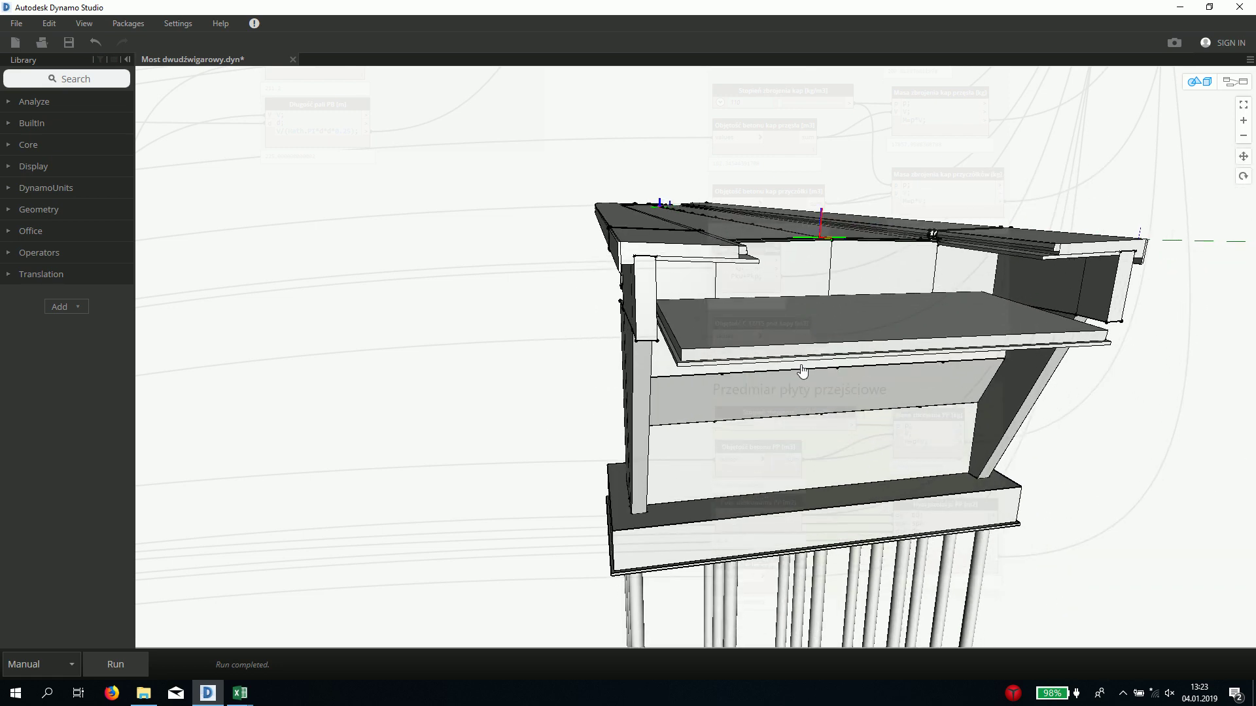
middle_drag(807, 370, 784, 364)
scroll(785, 364, down, 5)
mouse_move(768, 360)
right_down()
mouse_move(741, 342)
mouse_move(698, 390)
mouse_move(634, 401)
mouse_move(636, 415)
right_up()
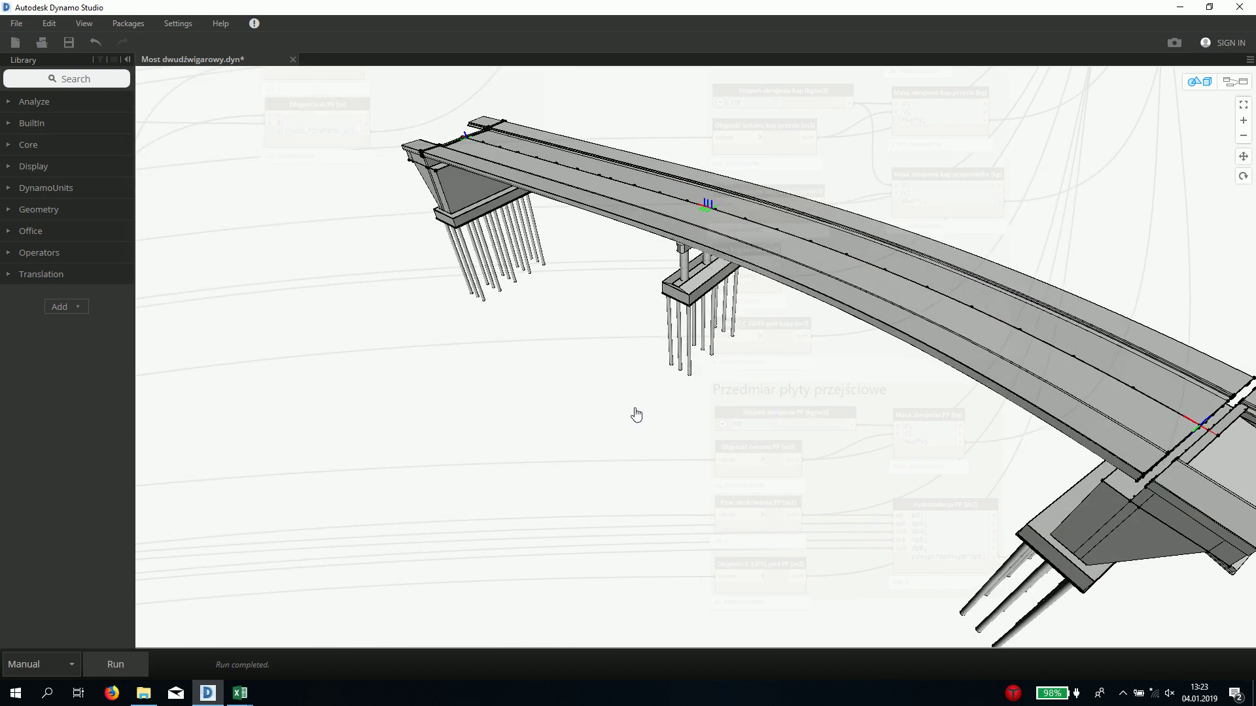